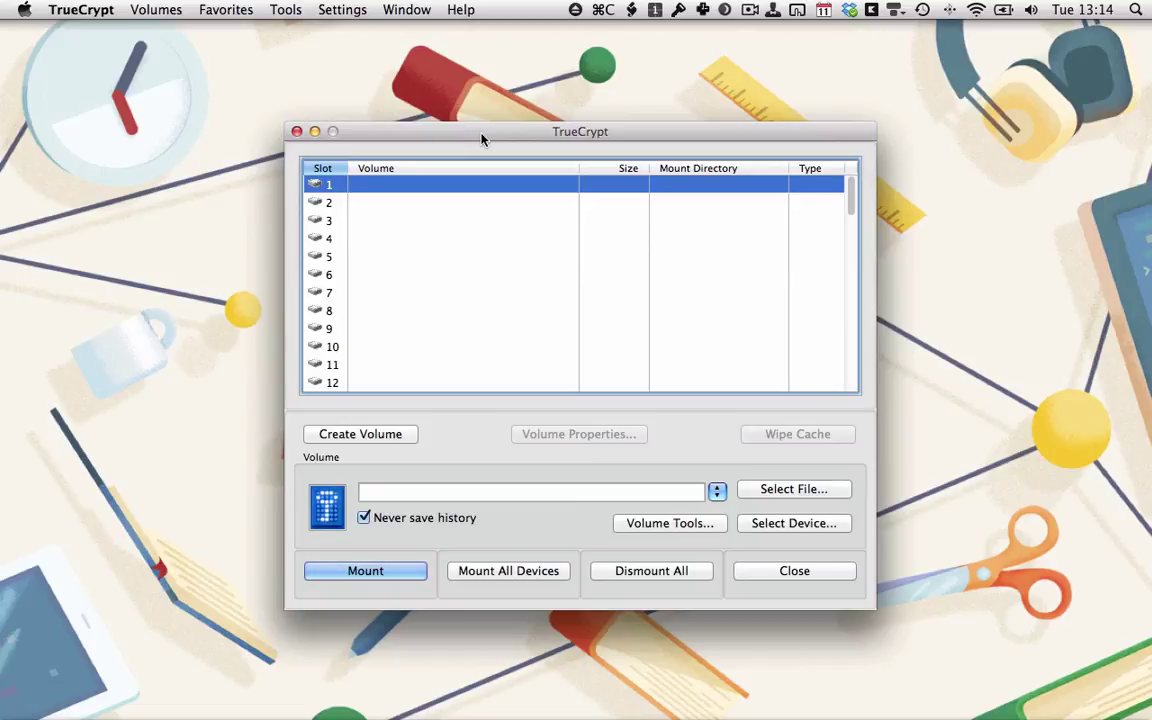
- Start a new encrypted file container and choose the Hidden TrueCrypt volume type
{"action": "left_click", "coordinate": [360, 435]}
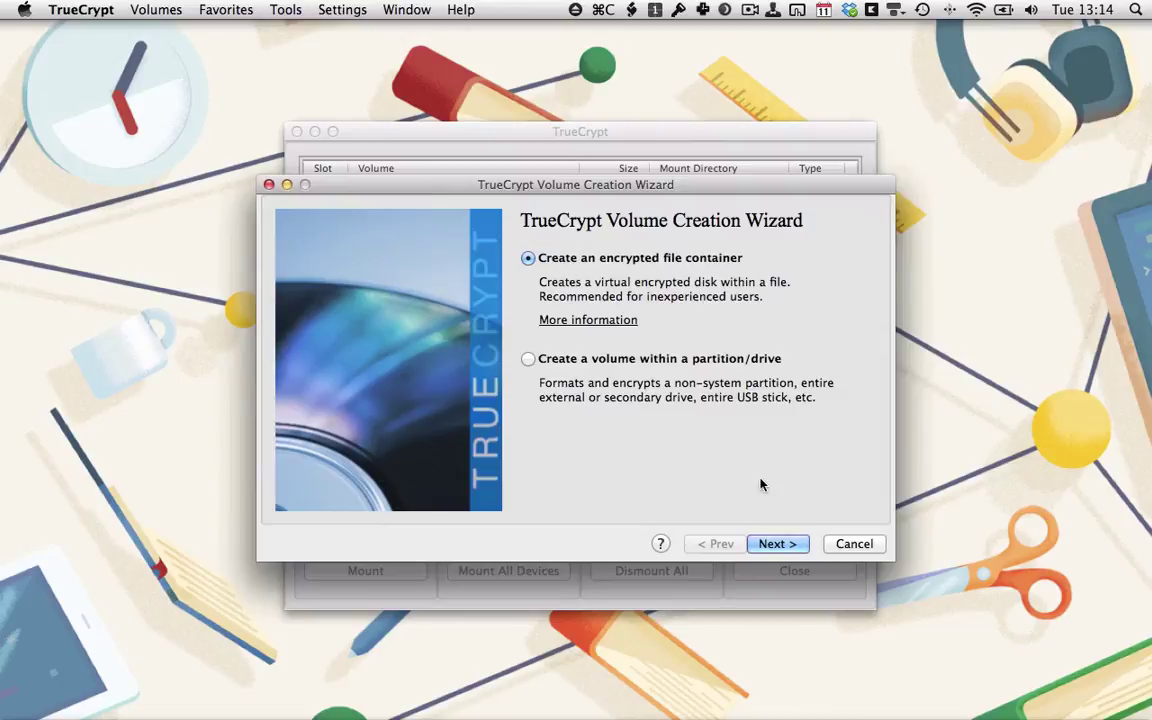
{"action": "left_click", "coordinate": [778, 546]}
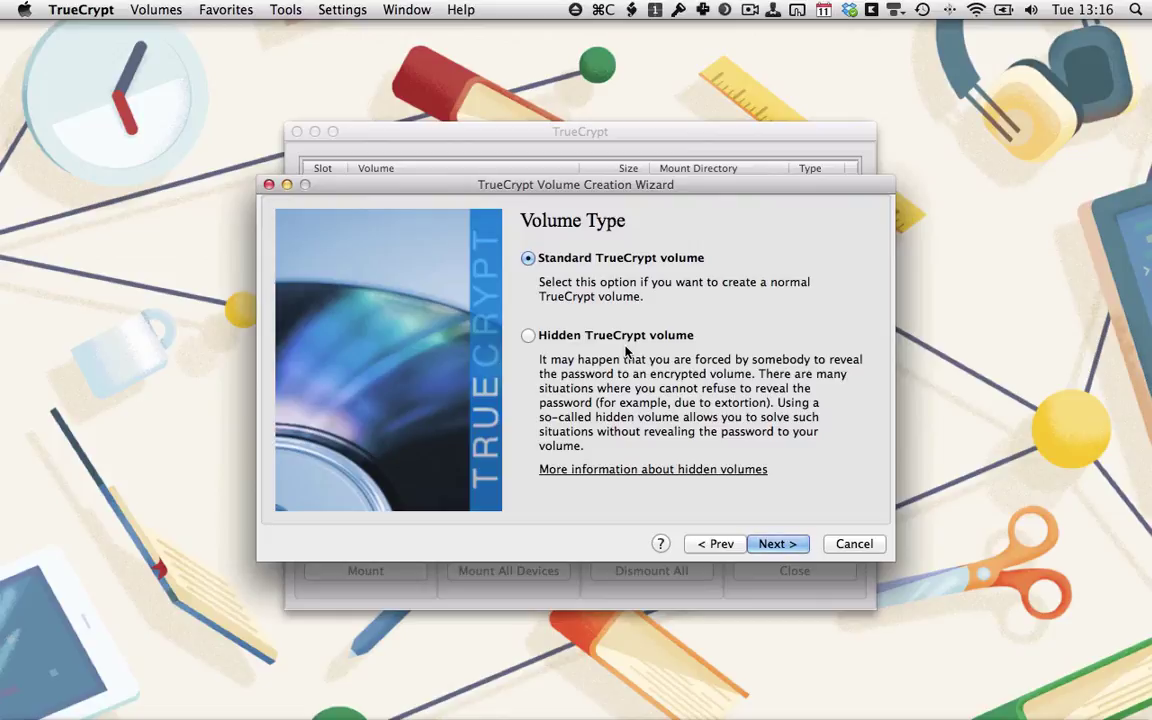
{"action": "left_click", "coordinate": [529, 335]}
- Browse to the Pictures > 2013 > 2013-11-16 folder for the outer volume's file
{"action": "left_click", "coordinate": [773, 544]}
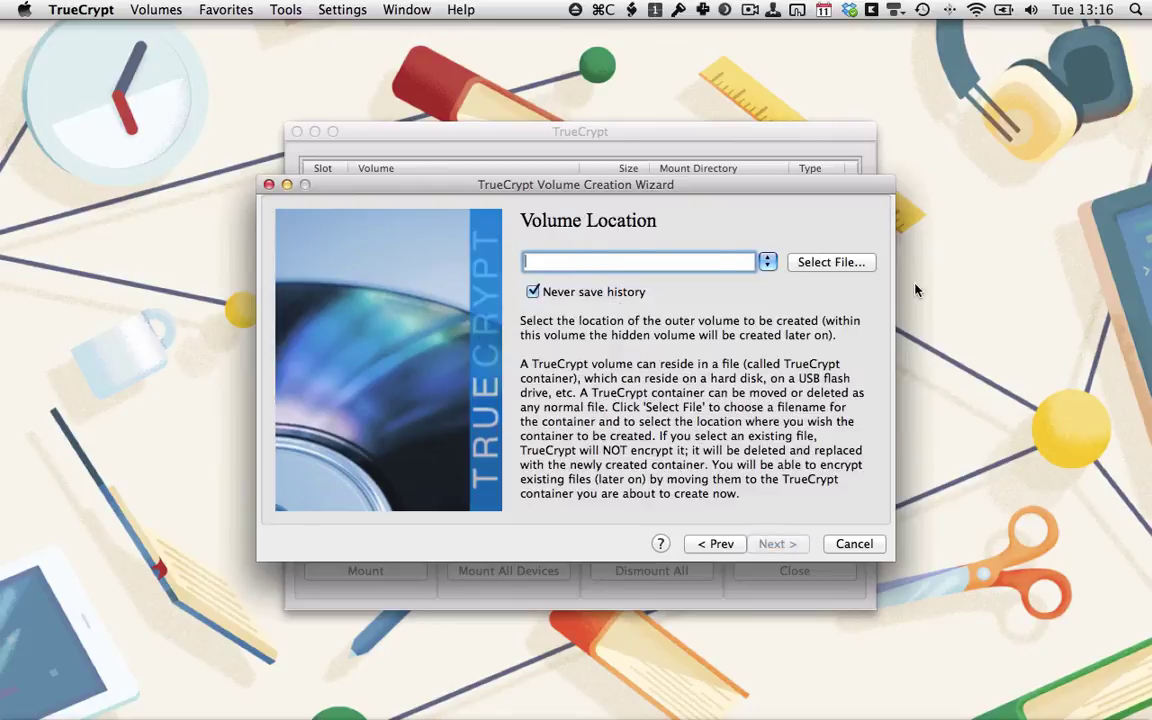
{"action": "left_click", "coordinate": [833, 262]}
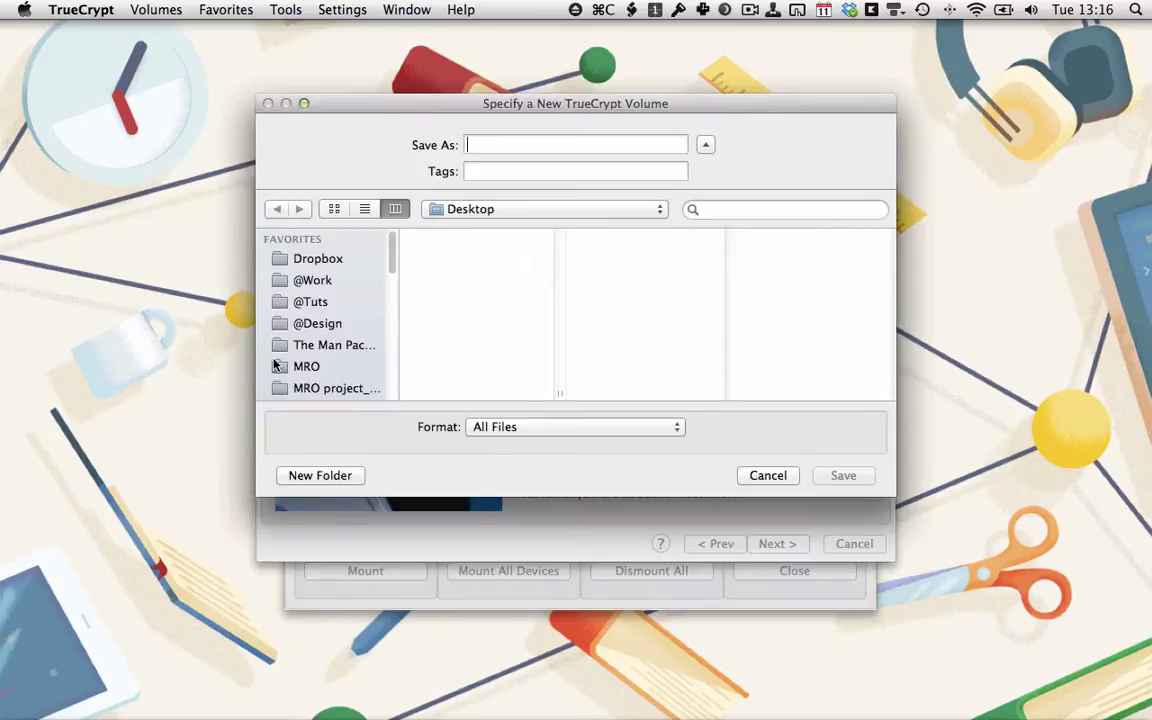
{"action": "scroll", "coordinate": [334, 352], "scroll_direction": "down", "scroll_amount": 6}
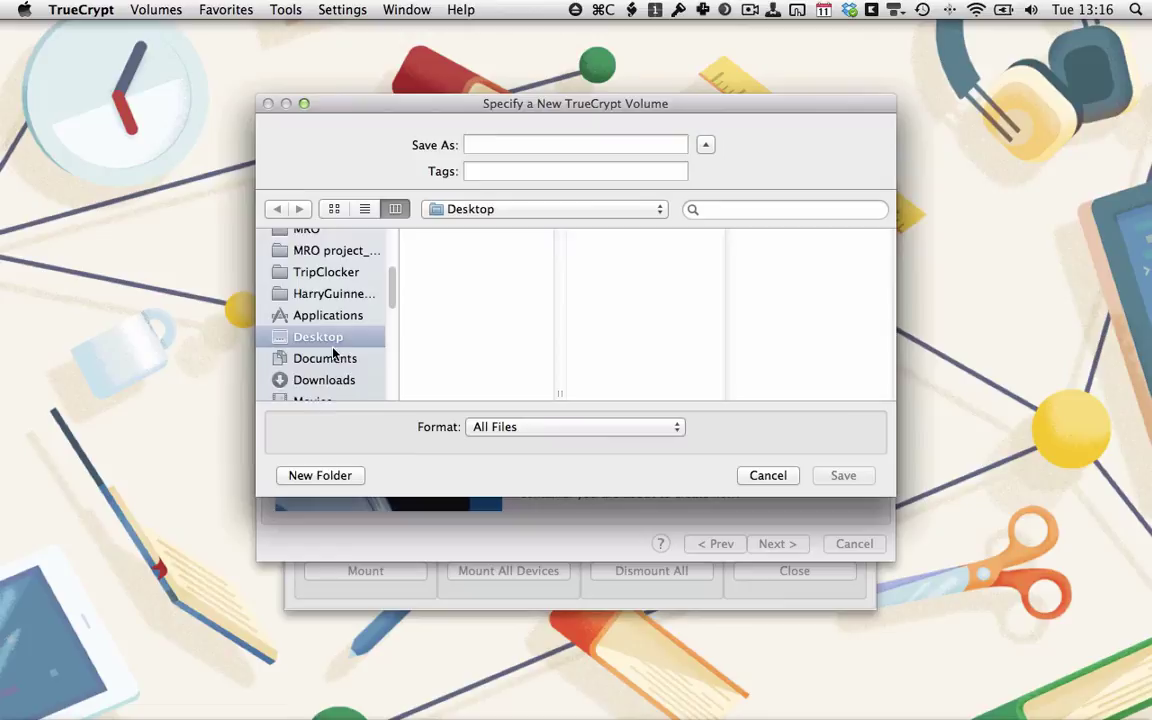
{"action": "scroll", "coordinate": [334, 355], "scroll_direction": "down", "scroll_amount": 4}
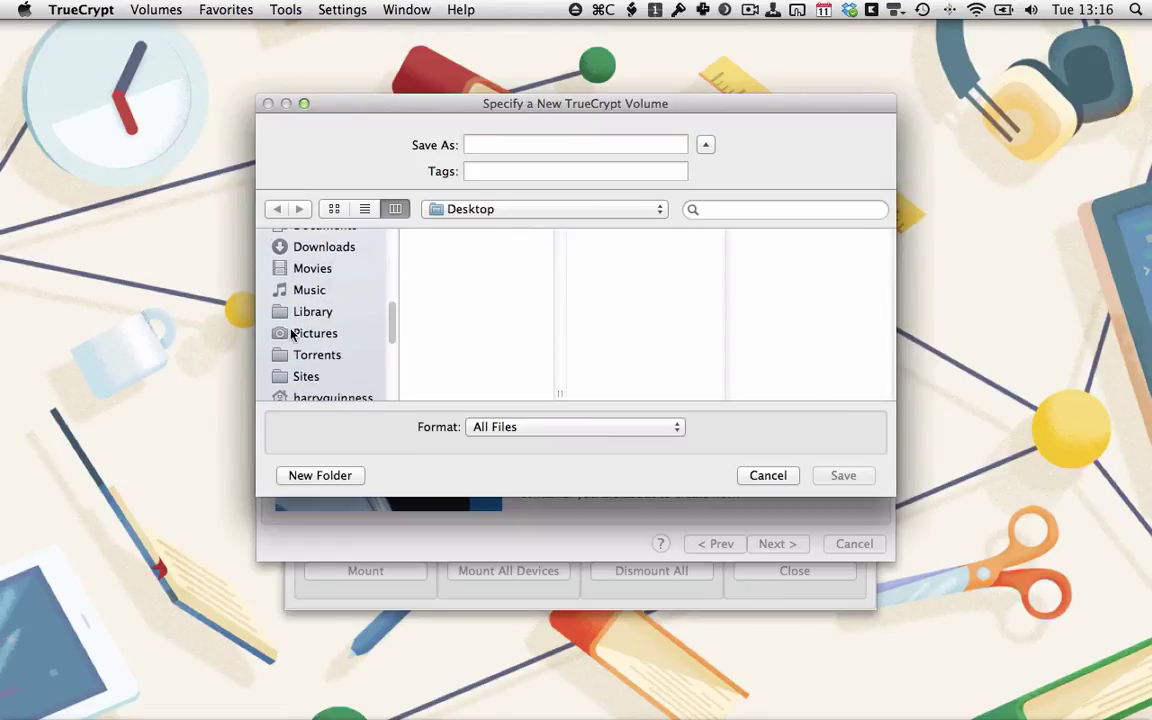
{"action": "left_click", "coordinate": [293, 334]}
{"action": "scroll", "coordinate": [486, 333], "scroll_direction": "down", "scroll_amount": 4}
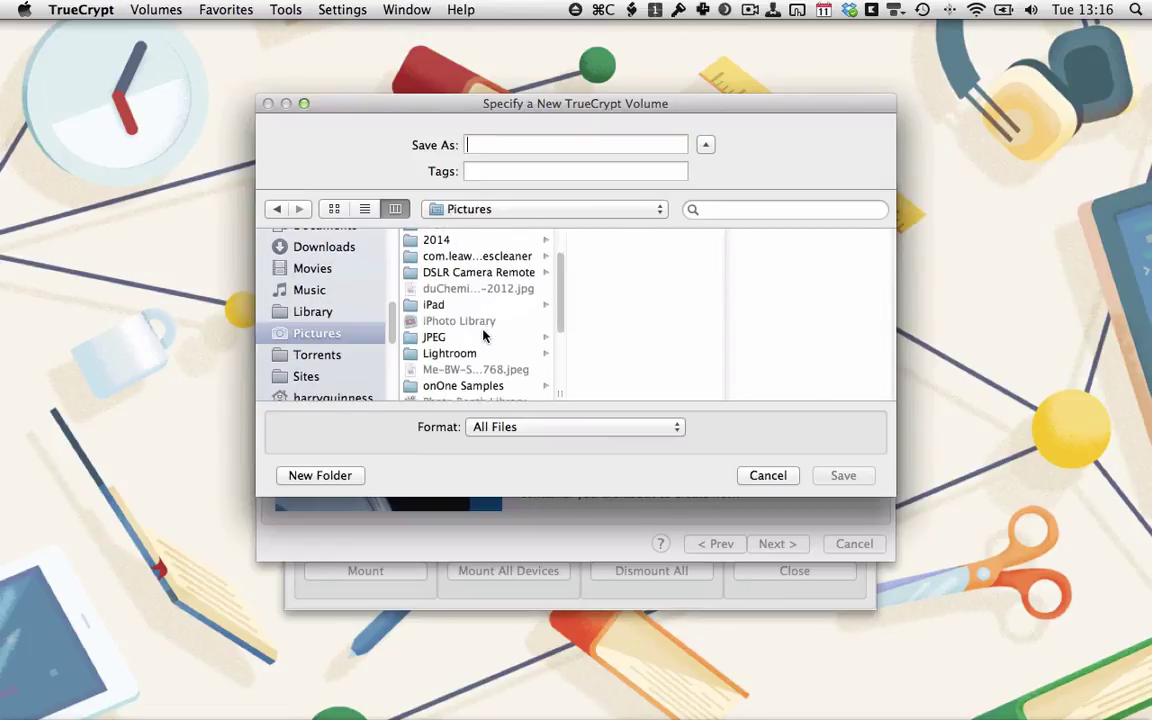
{"action": "scroll", "coordinate": [484, 335], "scroll_direction": "up", "scroll_amount": 4}
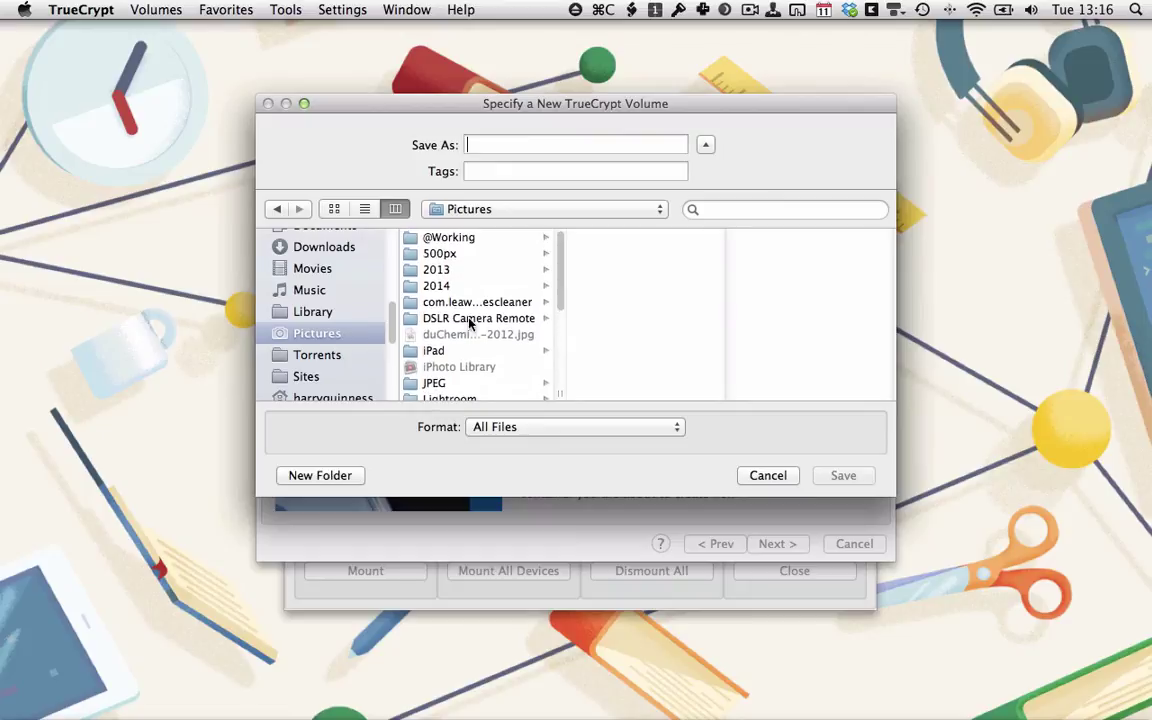
{"action": "left_click", "coordinate": [432, 268]}
{"action": "left_click", "coordinate": [618, 285]}
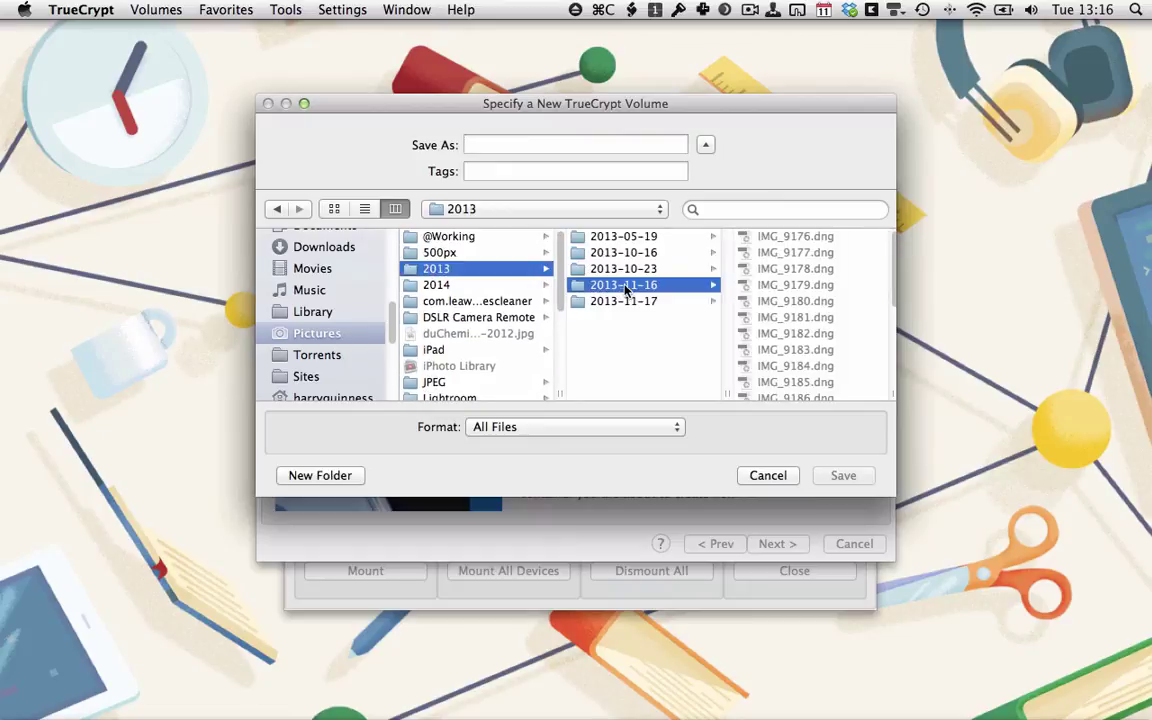
- Save the outer volume as IMG_9176.dng, confirming replacement of the existing photo
{"action": "left_click", "coordinate": [800, 241]}
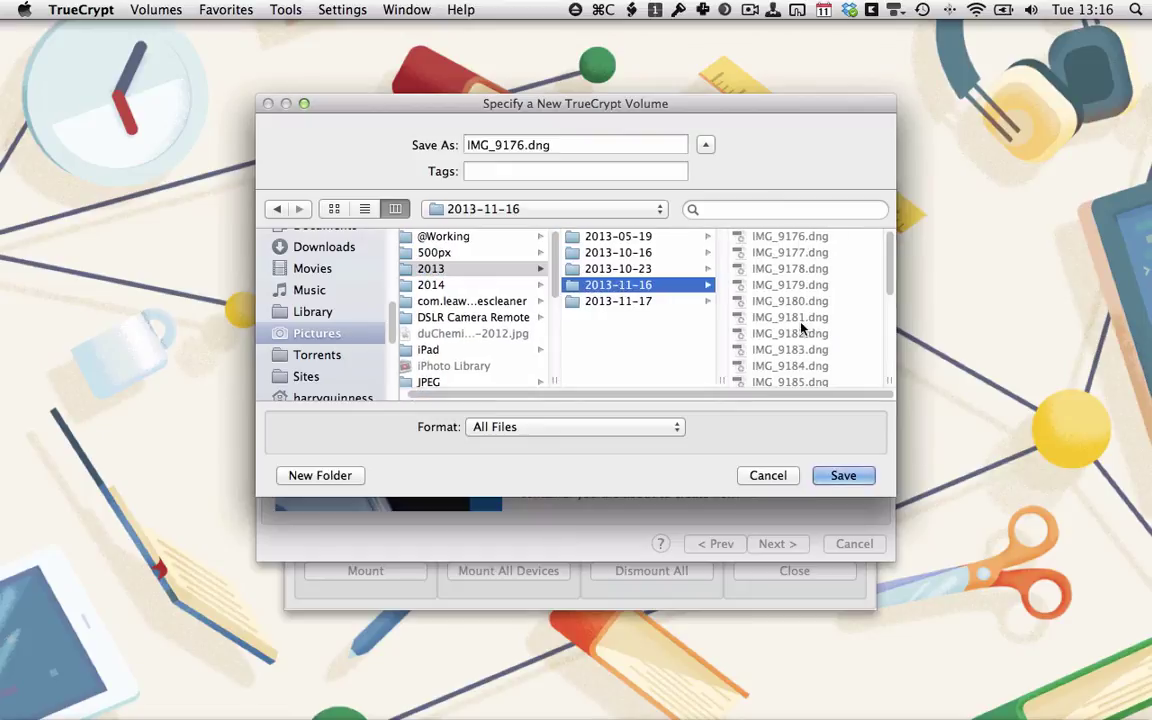
{"action": "scroll", "coordinate": [801, 330], "scroll_direction": "down", "scroll_amount": 6}
{"action": "scroll", "coordinate": [805, 340], "scroll_direction": "up", "scroll_amount": 6}
{"action": "scroll", "coordinate": [785, 310], "scroll_direction": "down", "scroll_amount": 3}
{"action": "scroll", "coordinate": [789, 320], "scroll_direction": "down", "scroll_amount": 8}
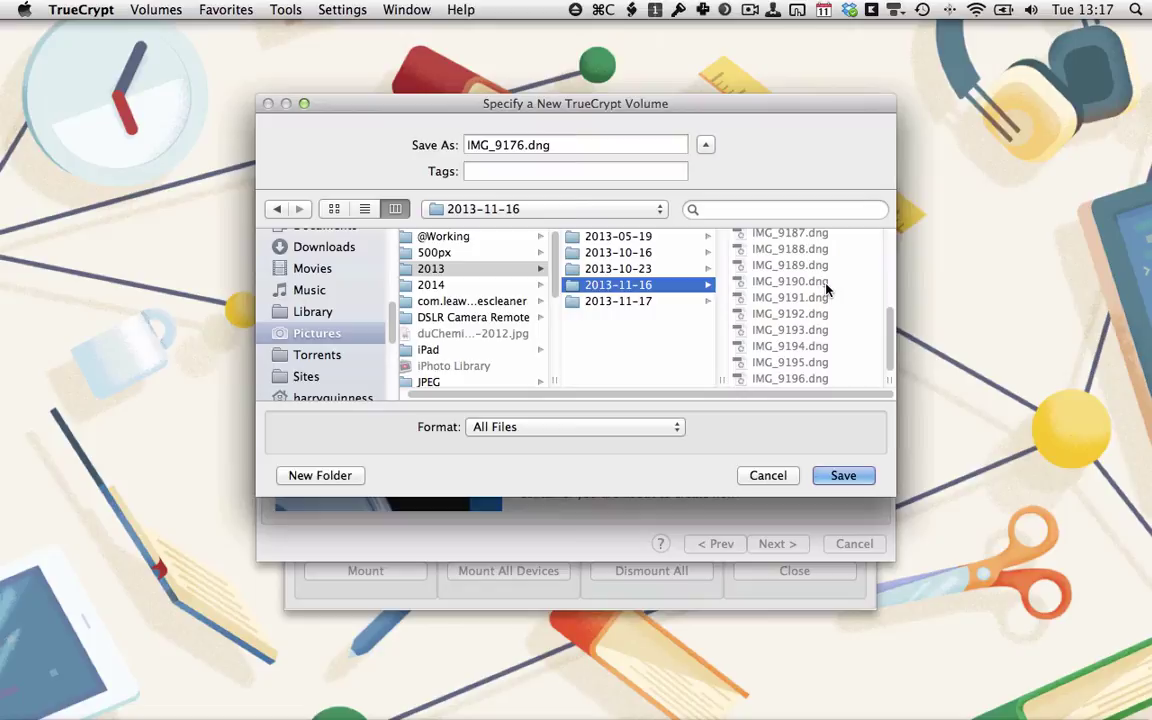
{"action": "scroll", "coordinate": [826, 289], "scroll_direction": "up", "scroll_amount": 5}
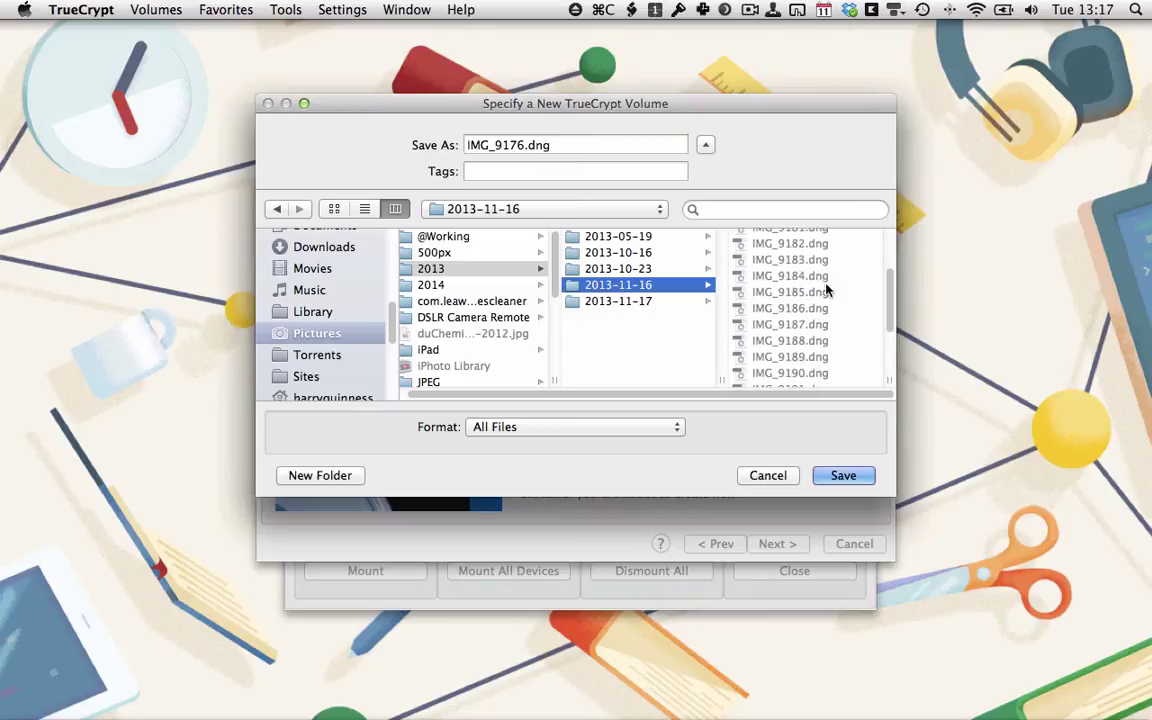
{"action": "scroll", "coordinate": [826, 289], "scroll_direction": "up", "scroll_amount": 5}
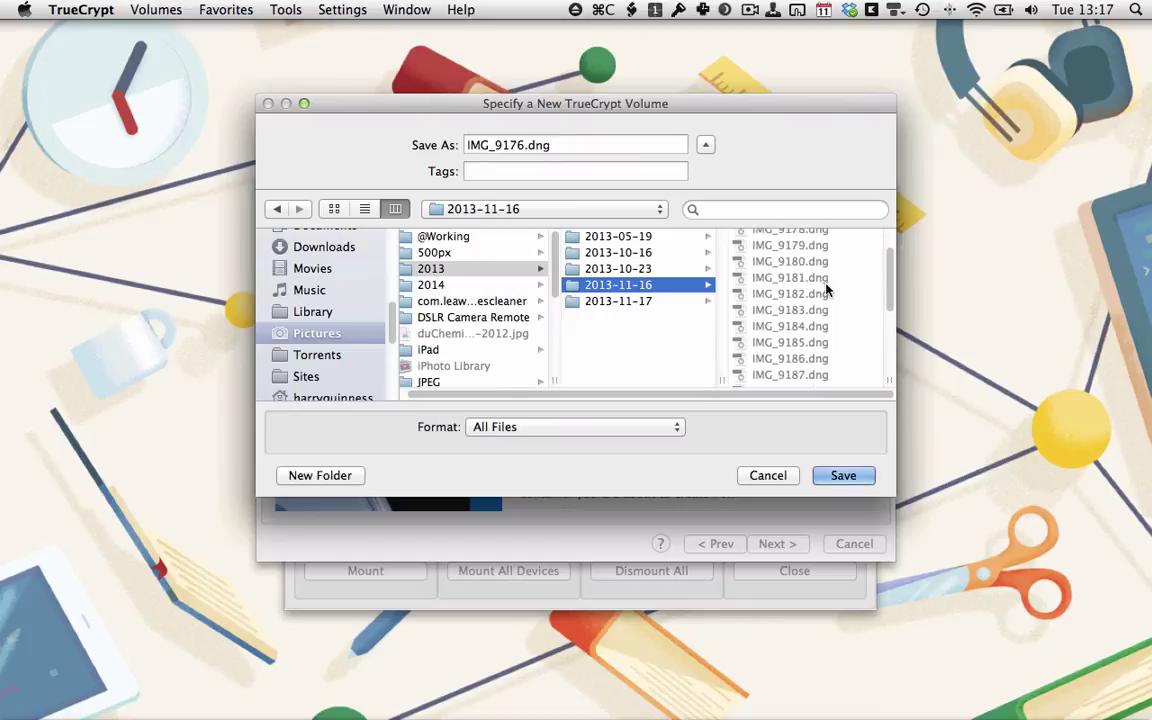
{"action": "scroll", "coordinate": [822, 298], "scroll_direction": "down", "scroll_amount": 10}
{"action": "scroll", "coordinate": [822, 298], "scroll_direction": "up", "scroll_amount": 10}
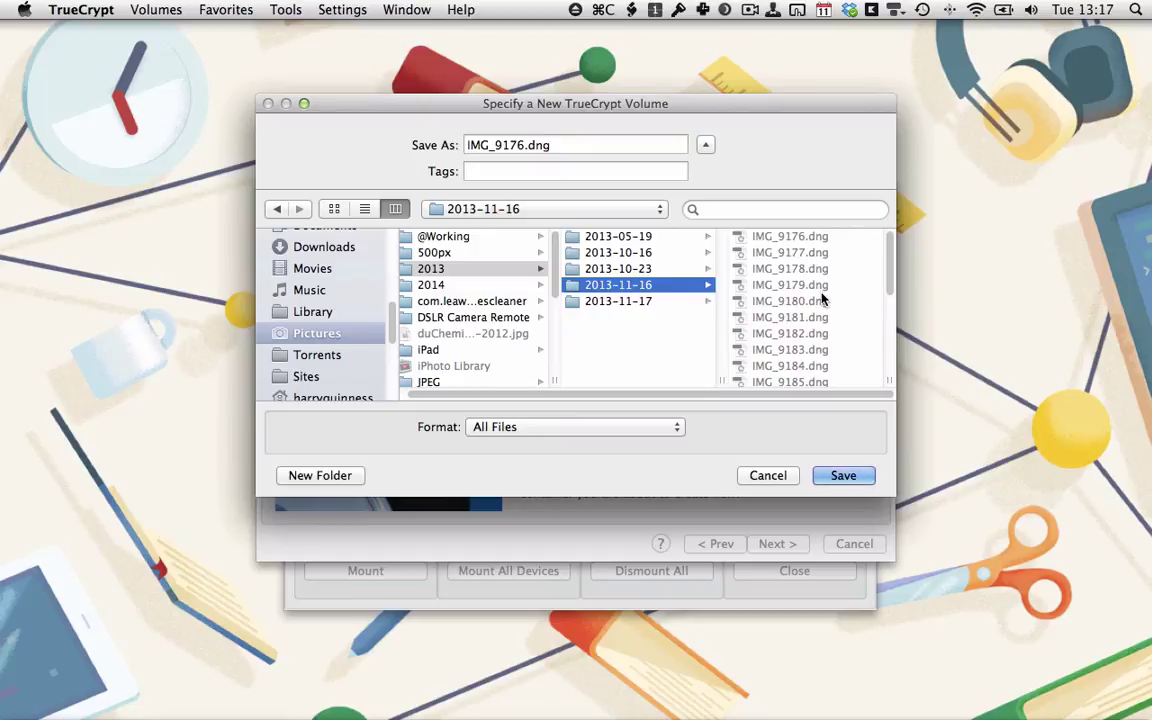
{"action": "left_click", "coordinate": [843, 476]}
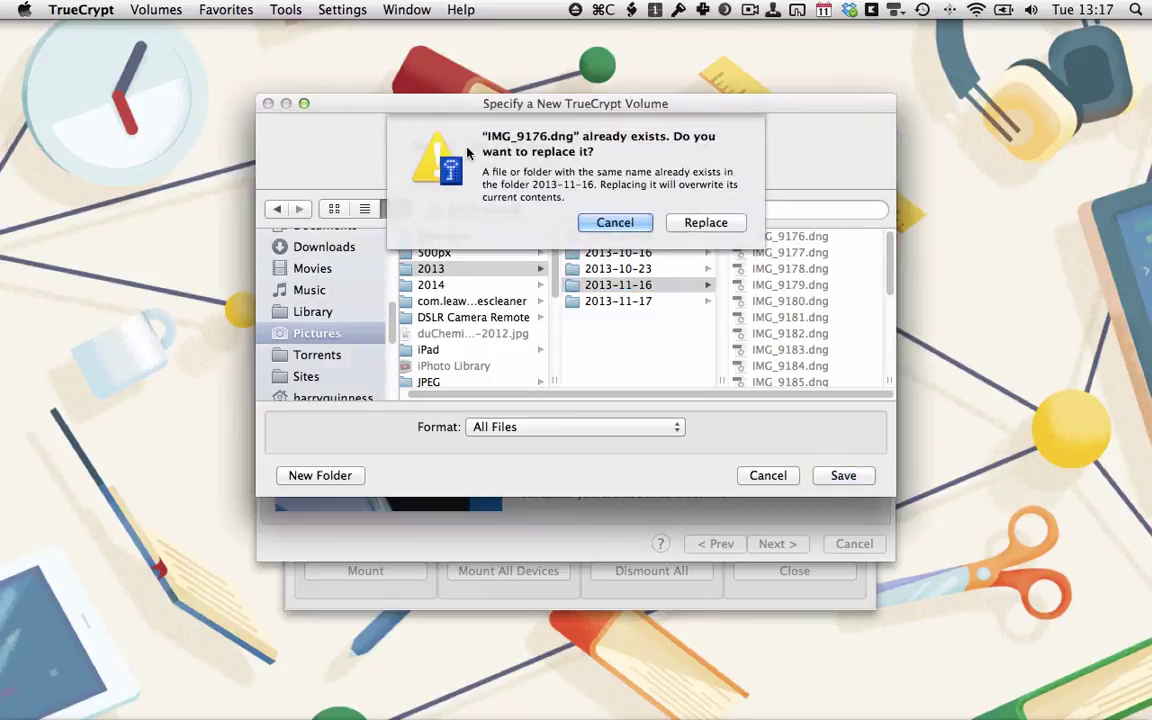
{"action": "left_click", "coordinate": [705, 222]}
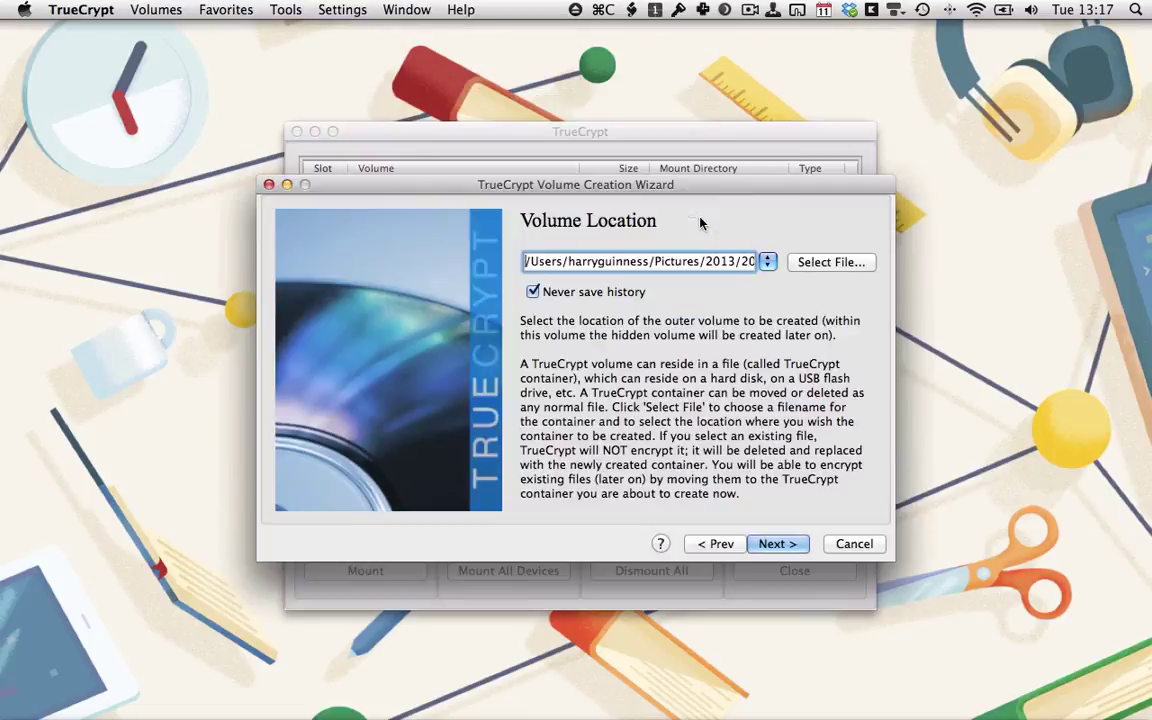
- Choose the Serpent-Twofish-AES cascade as the outer volume's encryption algorithm
{"action": "left_click", "coordinate": [796, 545]}
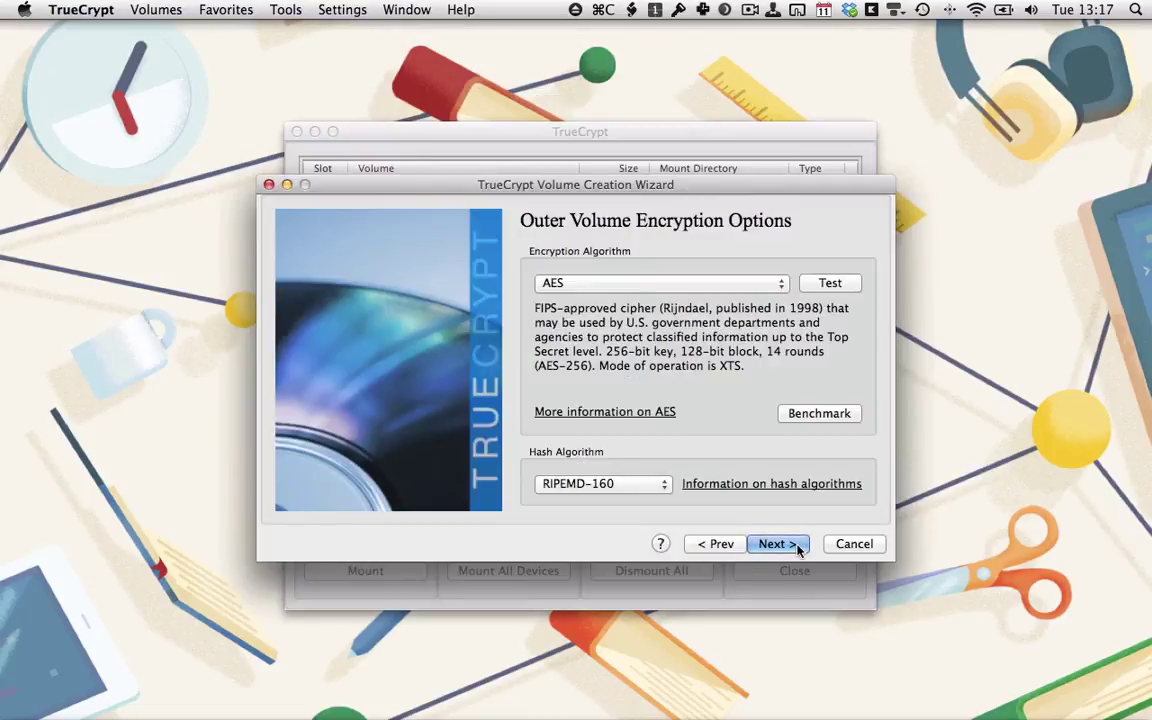
{"action": "left_click", "coordinate": [649, 287]}
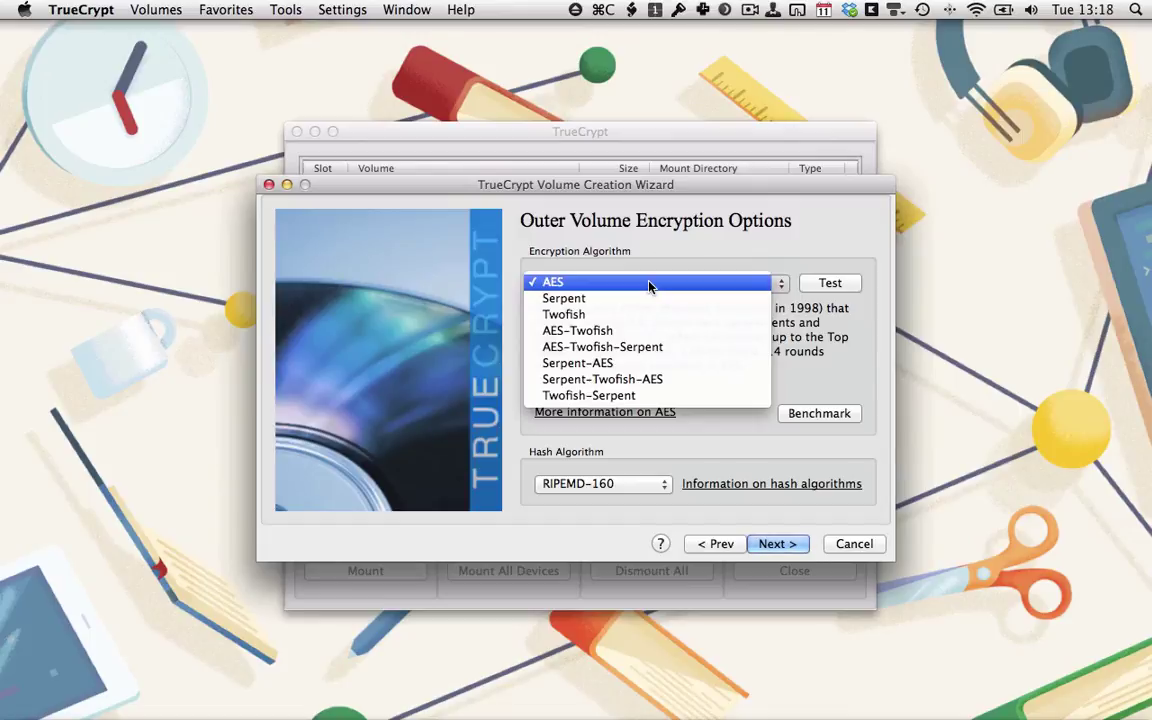
{"action": "left_click", "coordinate": [624, 386]}
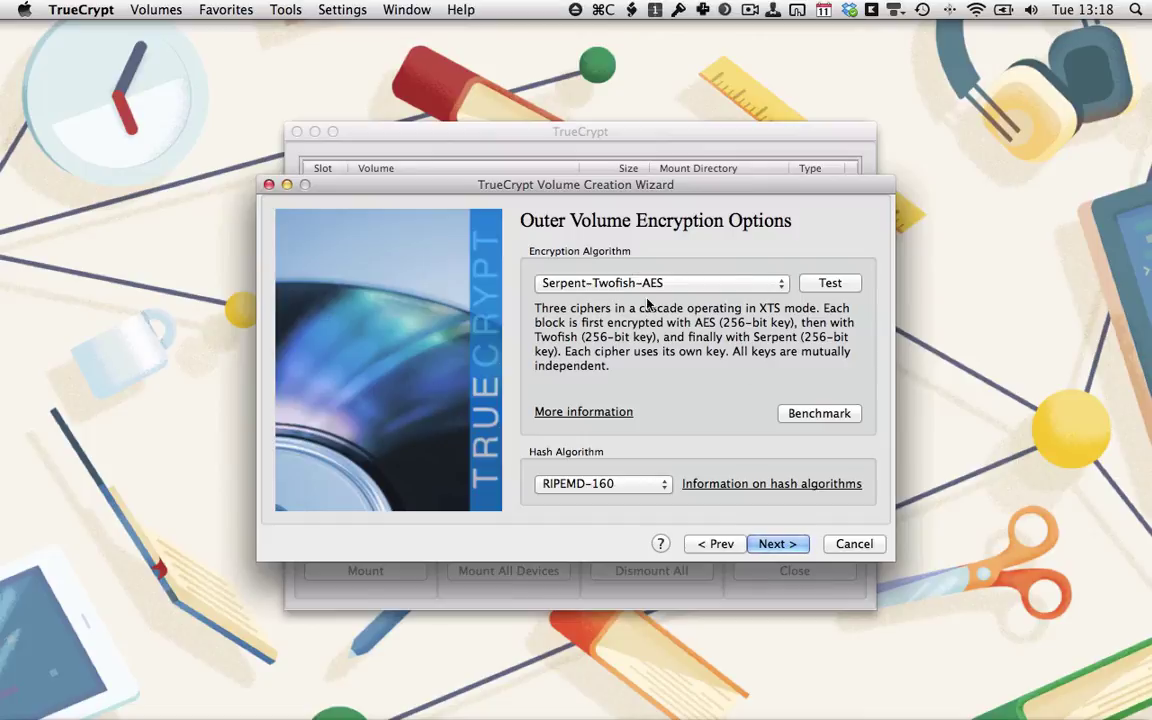
{"action": "left_click", "coordinate": [818, 414]}
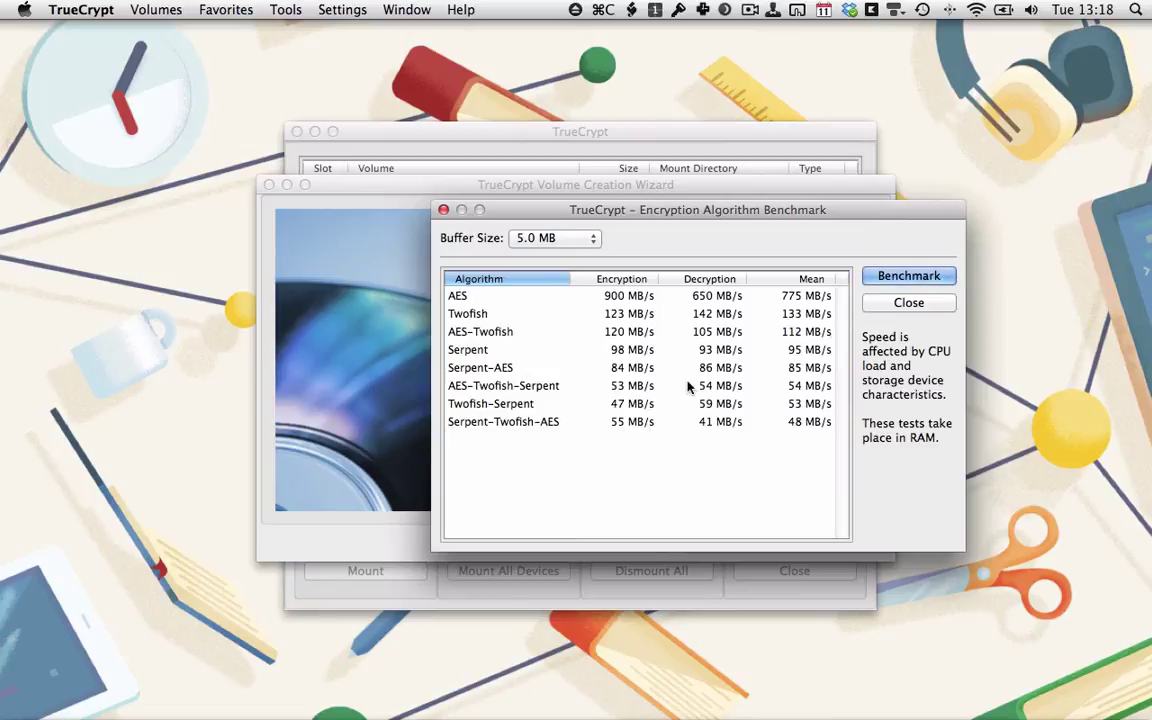
{"action": "left_click", "coordinate": [906, 303]}
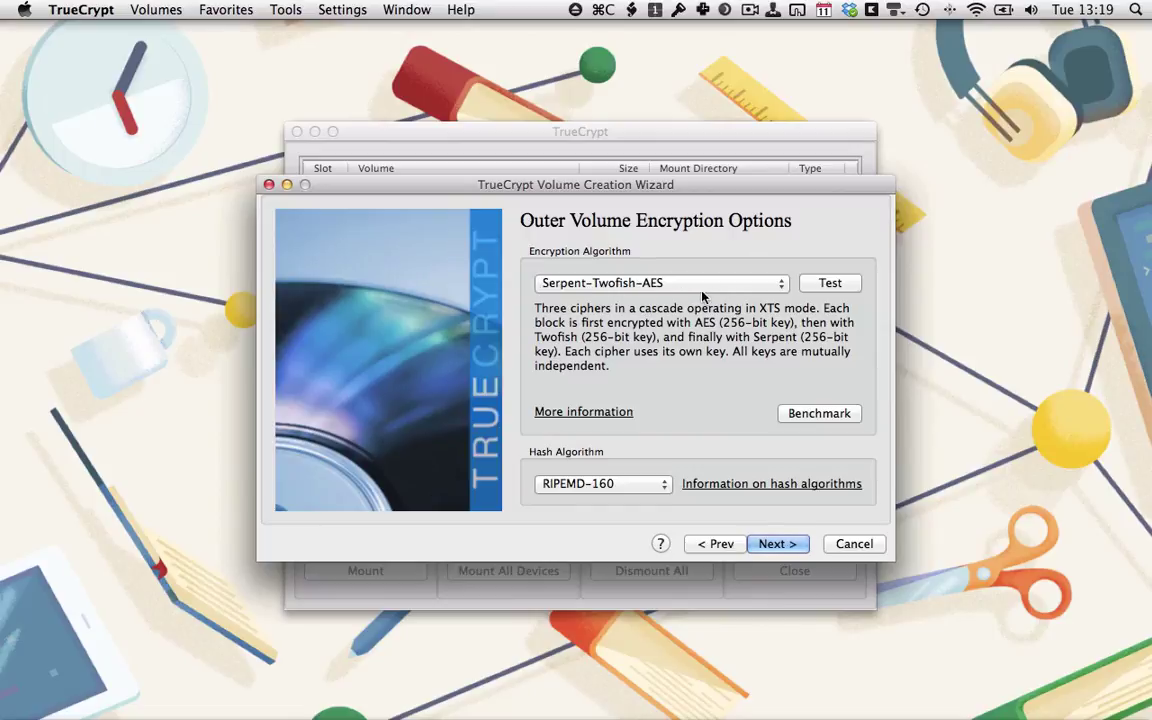
- Set the outer volume size to 21 MB and proceed to its password
{"action": "left_click", "coordinate": [772, 543]}
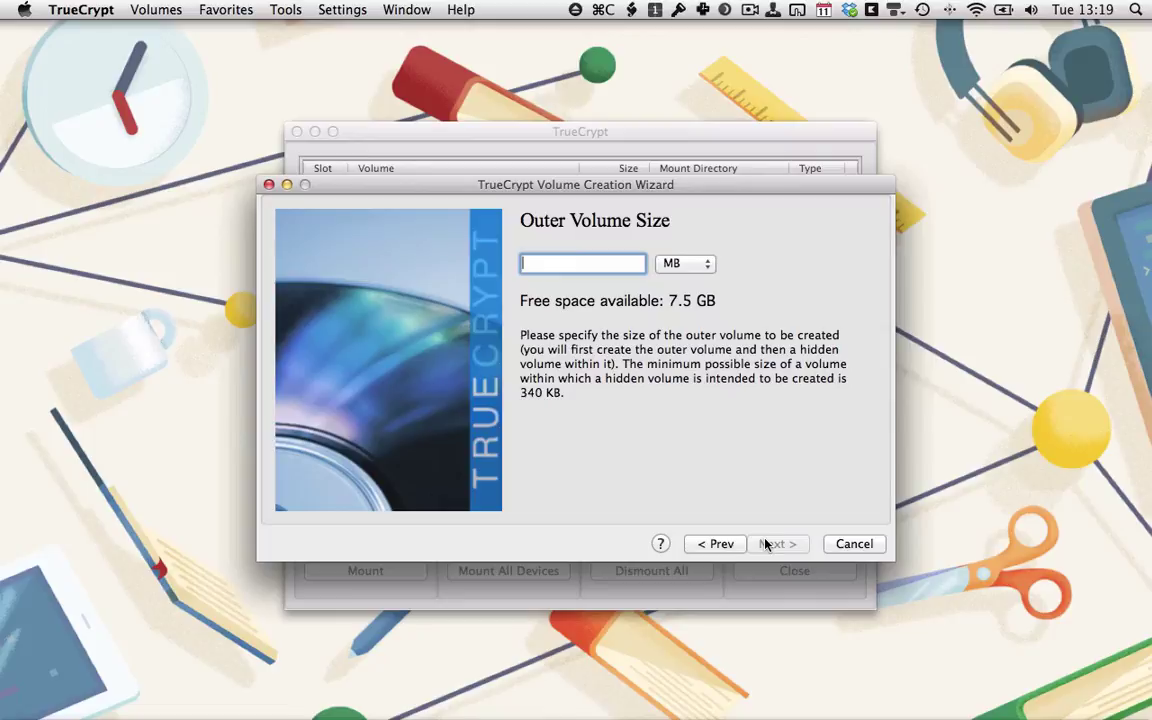
{"action": "type", "text": "21"}
{"action": "left_click", "coordinate": [771, 545]}
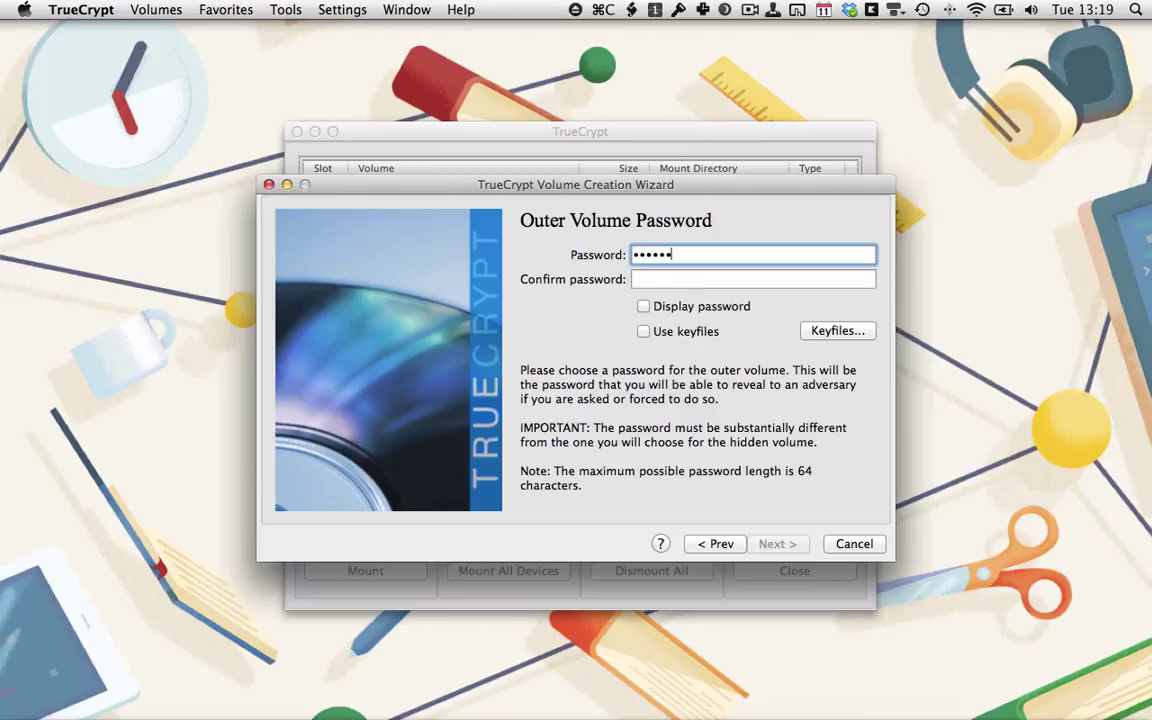
- Retype the outer volume password to confirm it, then enable keyfiles and open their selection
{"action": "key", "text": "Tab"}
{"action": "type", "text": "••••••"}
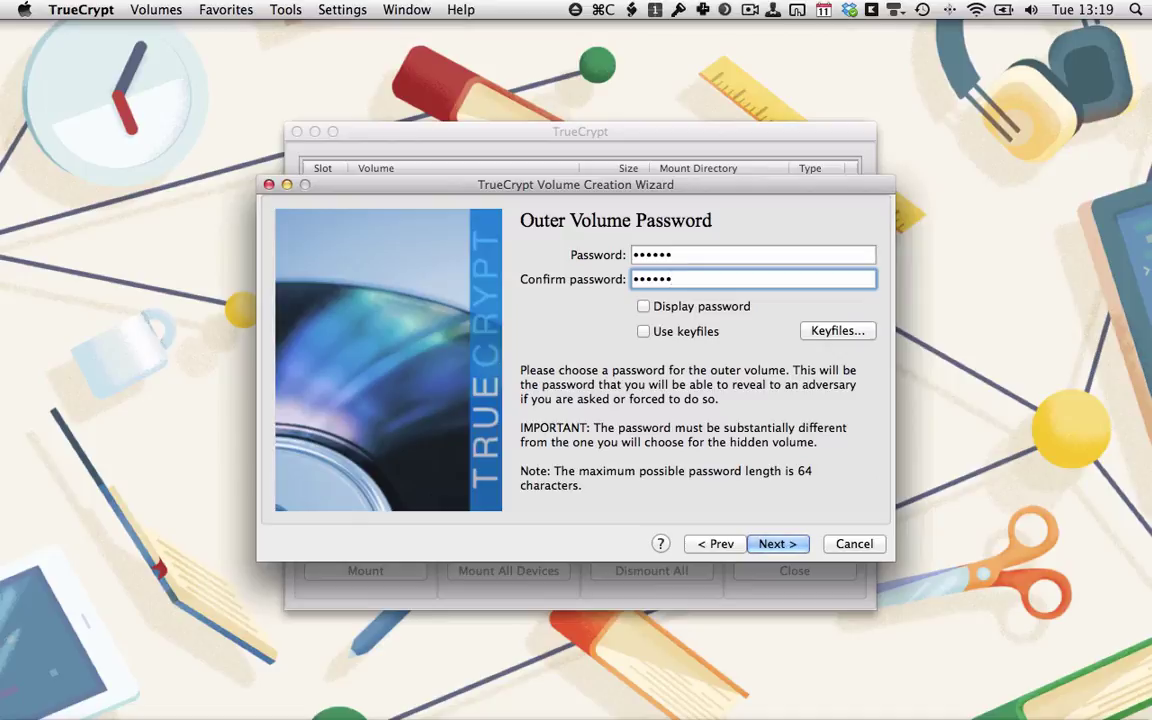
{"action": "left_click", "coordinate": [644, 332]}
{"action": "left_click", "coordinate": [837, 331]}
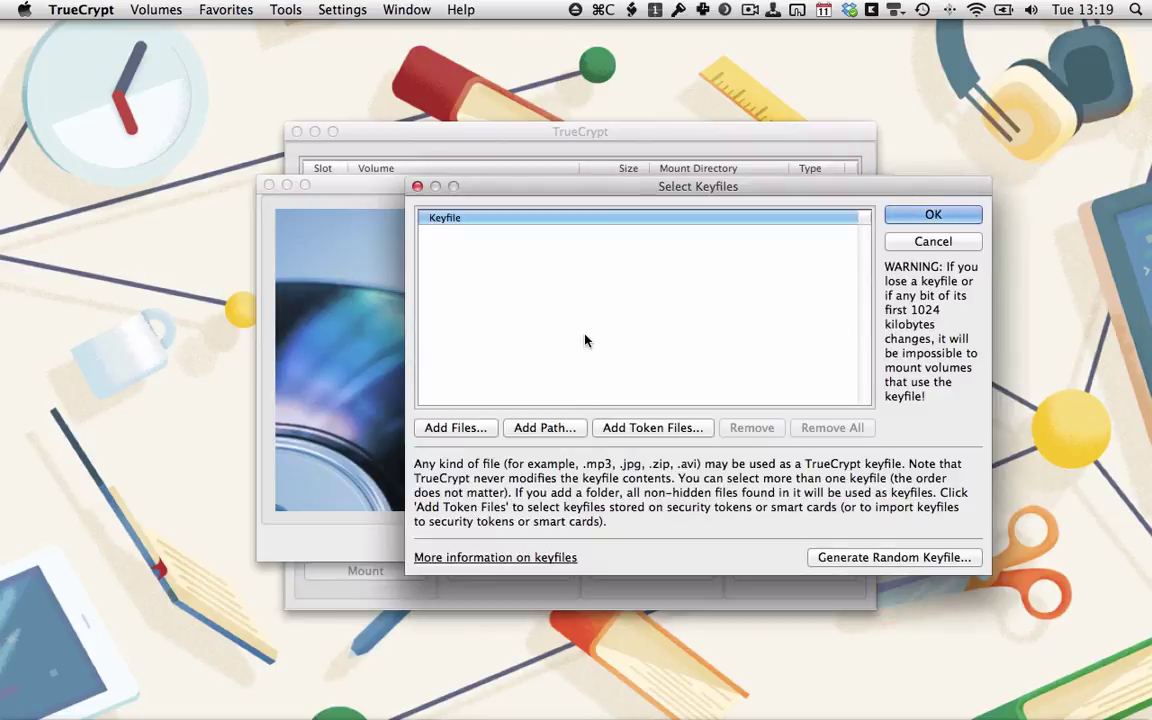
- Add IMG_9198.dng from Pictures > 2013 > 2013-11-17 as the outer volume's keyfile
{"action": "left_click", "coordinate": [456, 428]}
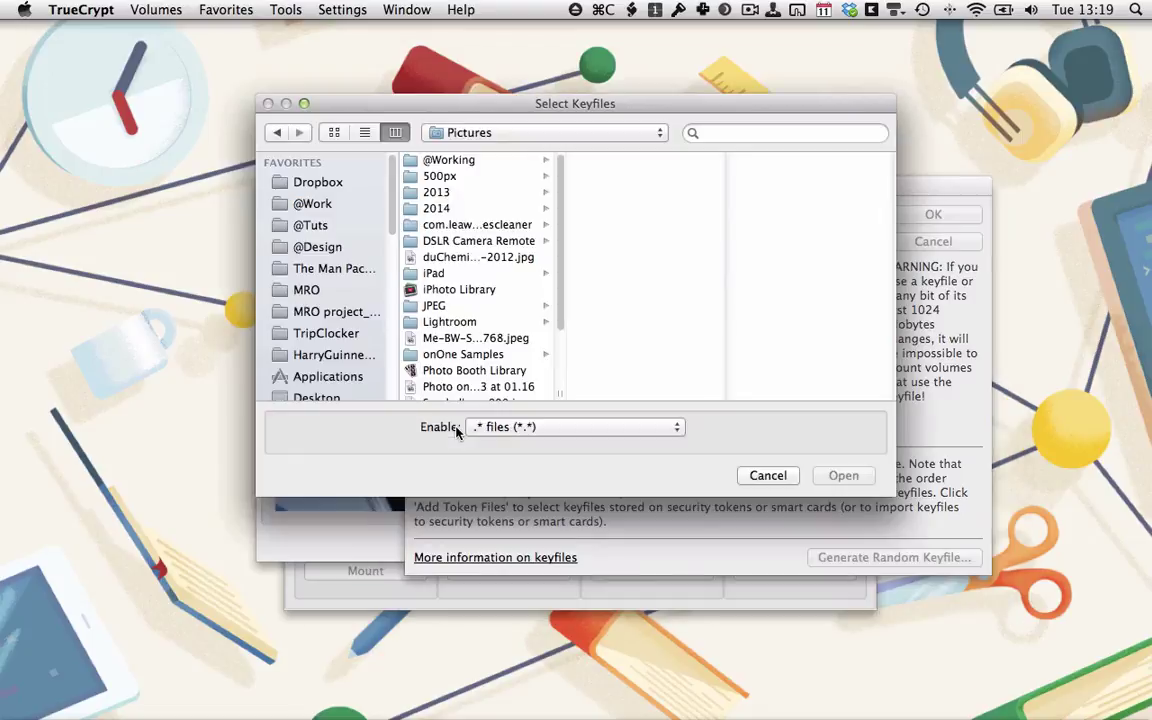
{"action": "left_click", "coordinate": [438, 193]}
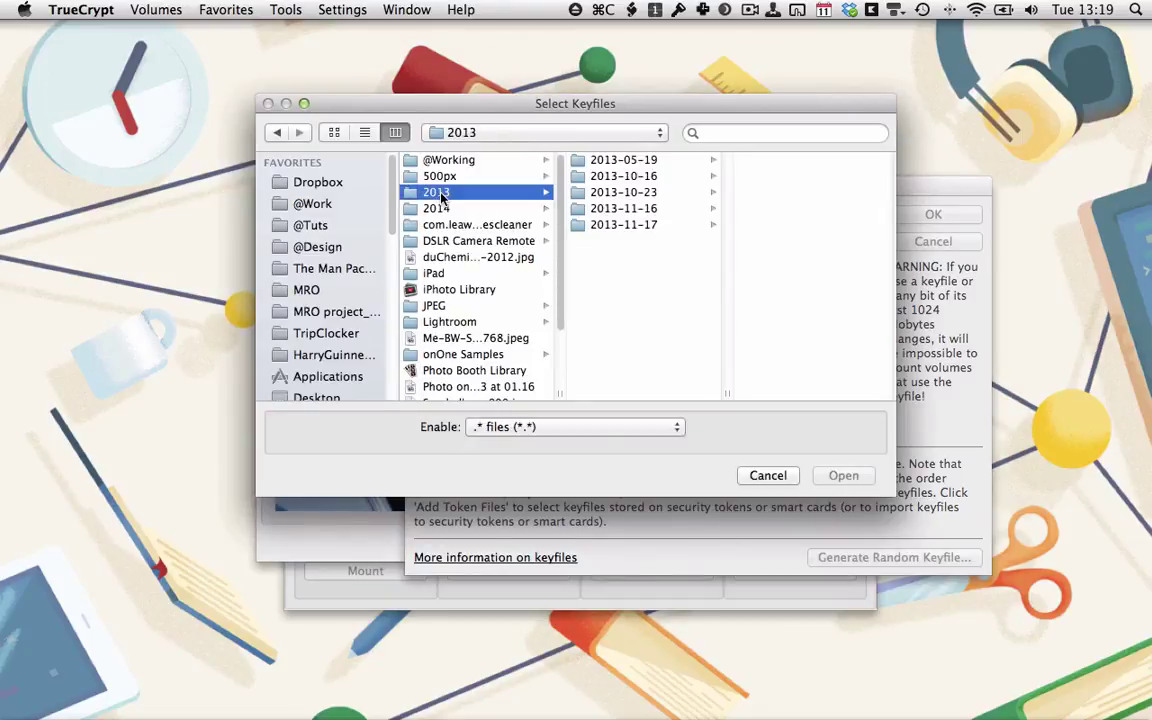
{"action": "left_click", "coordinate": [635, 228]}
{"action": "left_click", "coordinate": [779, 162]}
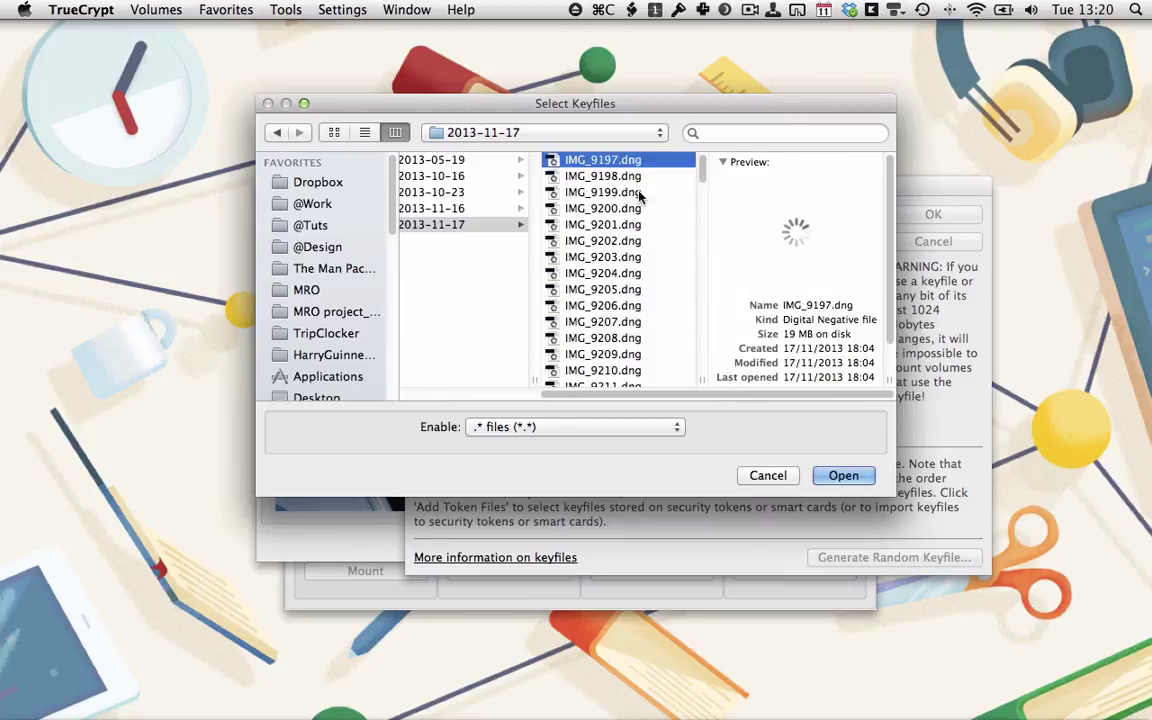
{"action": "left_click", "coordinate": [581, 177]}
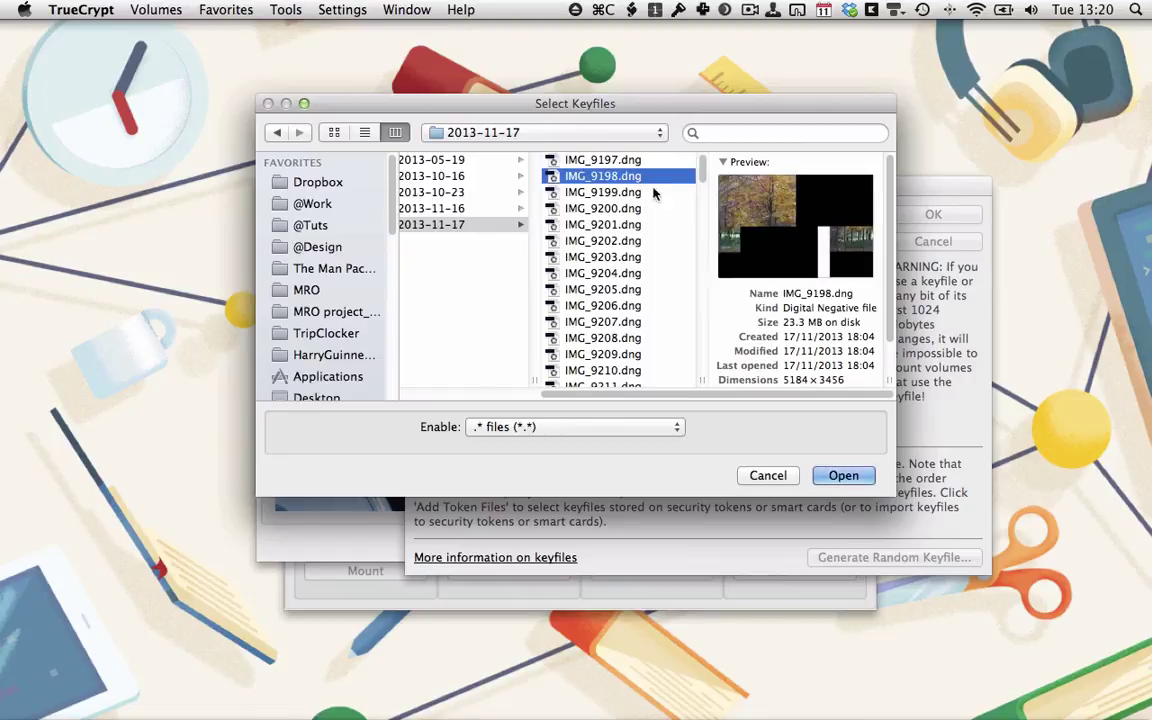
{"action": "left_click", "coordinate": [842, 476]}
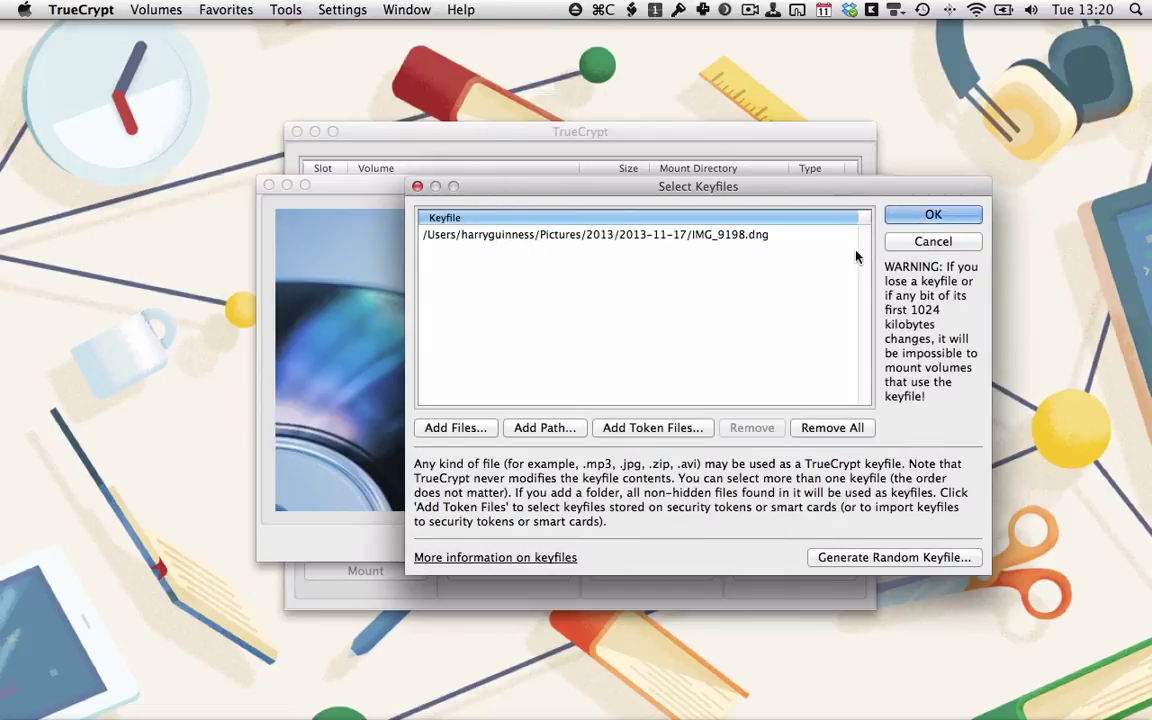
- Accept the keyfile, finish the outer password step, and accept the short-password warning
{"action": "left_click", "coordinate": [933, 217]}
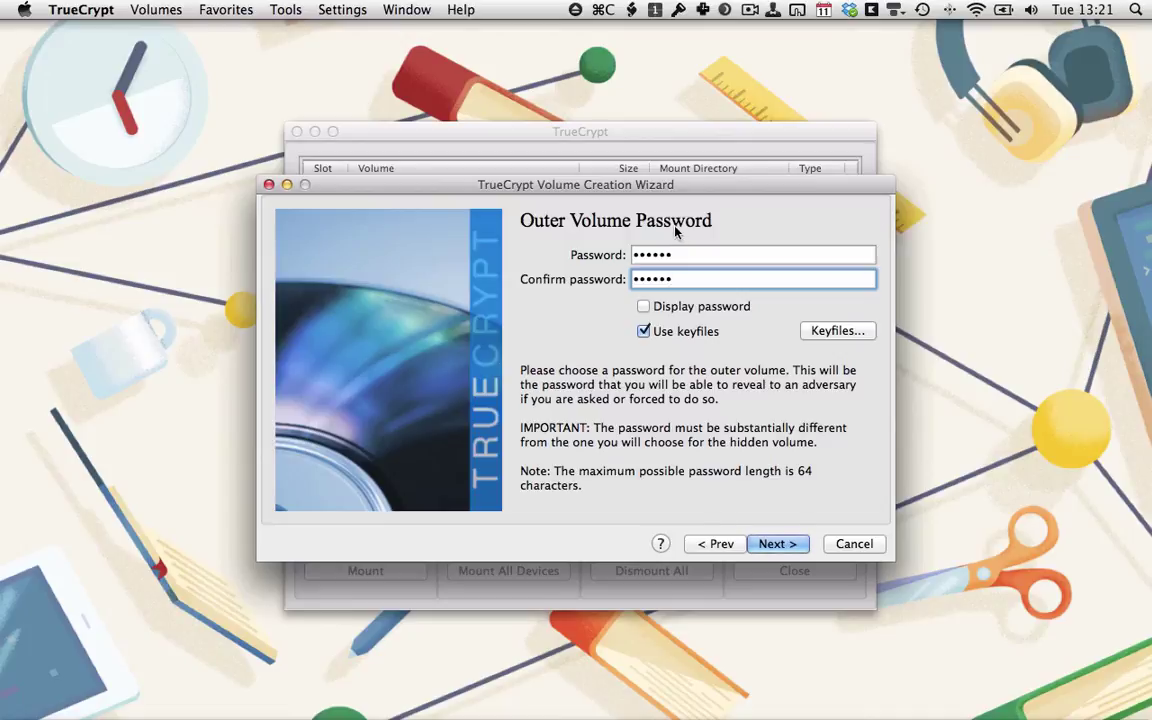
{"action": "left_click", "coordinate": [779, 544]}
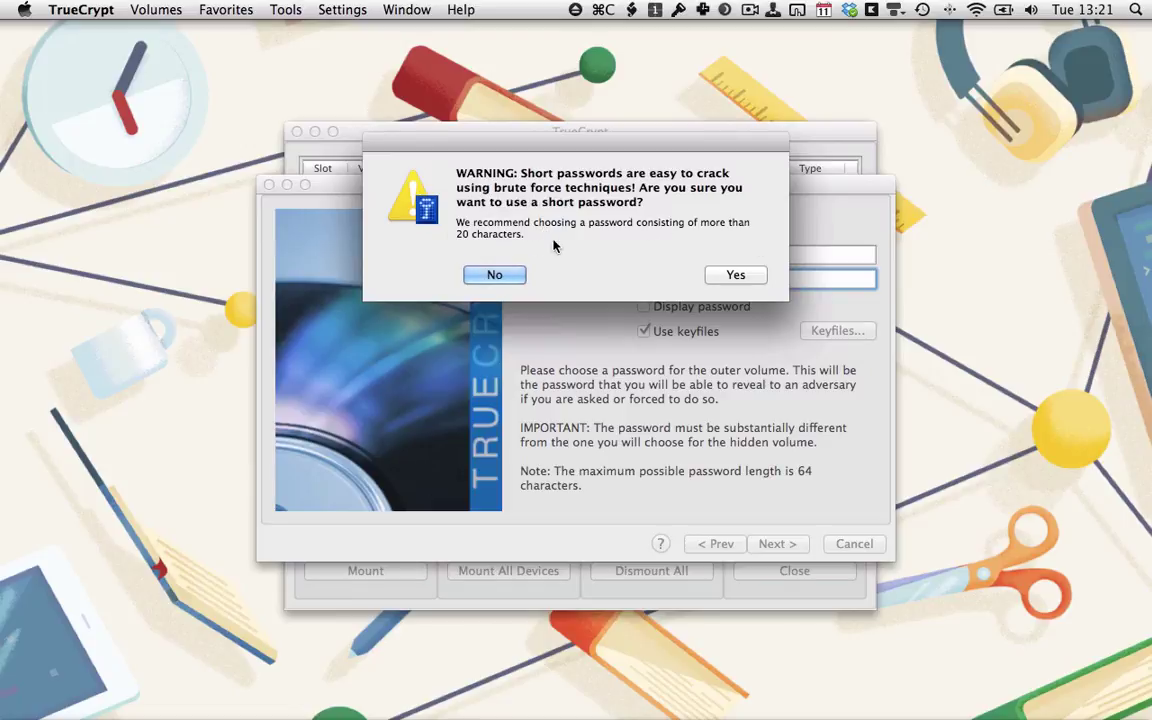
{"action": "left_click", "coordinate": [757, 276]}
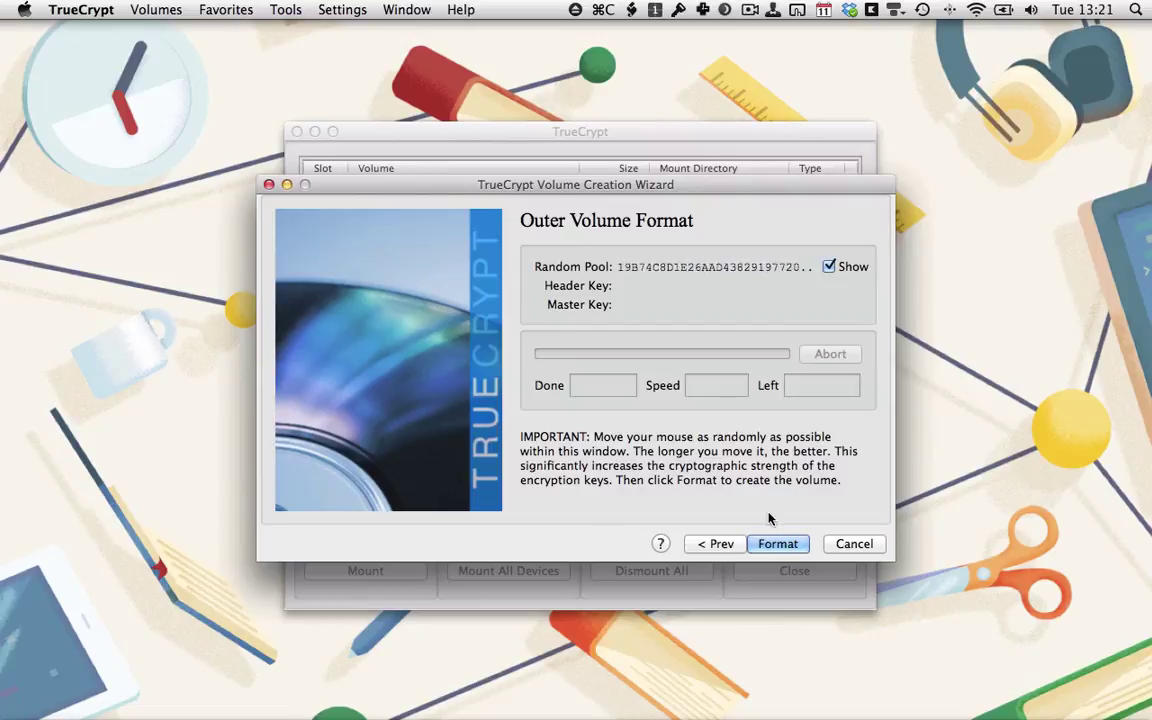
- Format the outer volume, allowing it to replace the existing IMG_9176.dng file
{"action": "left_click", "coordinate": [784, 545]}
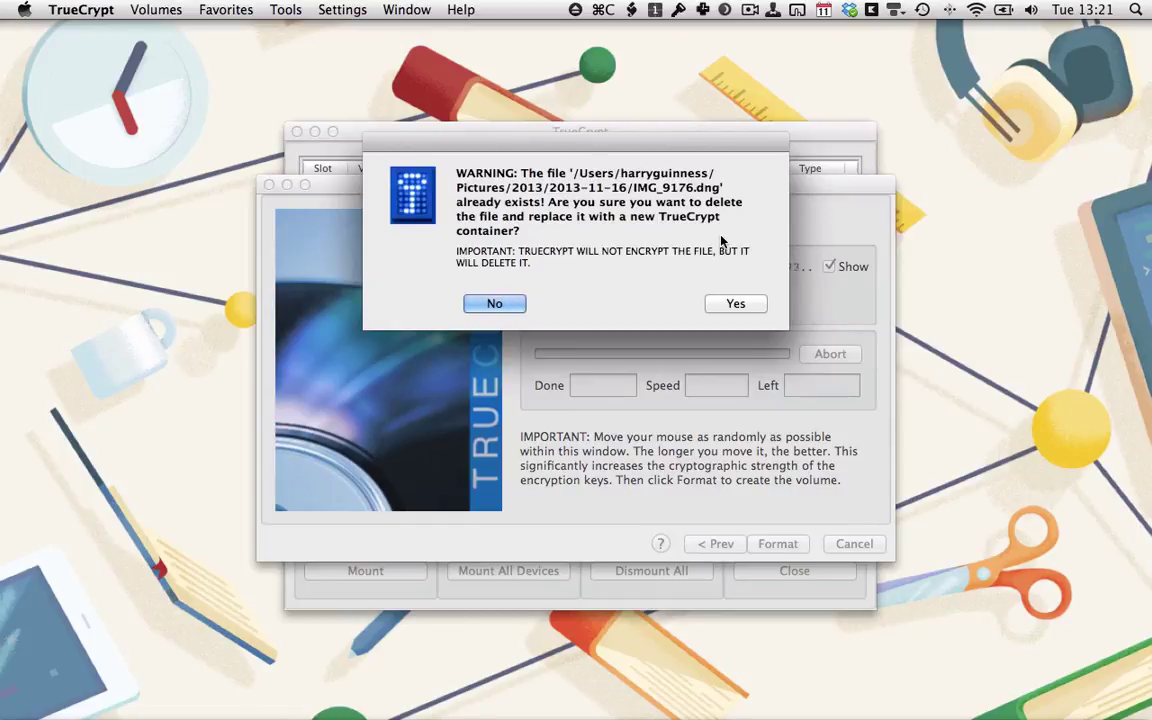
{"action": "left_click", "coordinate": [735, 304]}
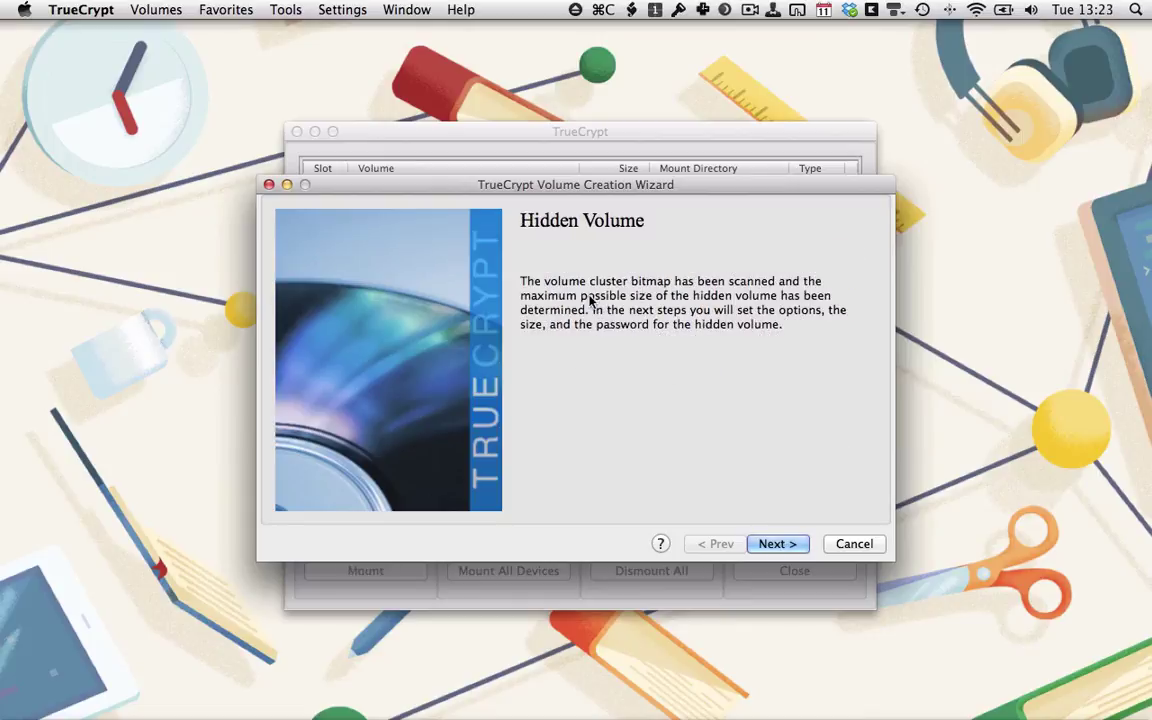
- Accept the hidden volume's default encryption options and size it at 10 MB
{"action": "left_click", "coordinate": [776, 544]}
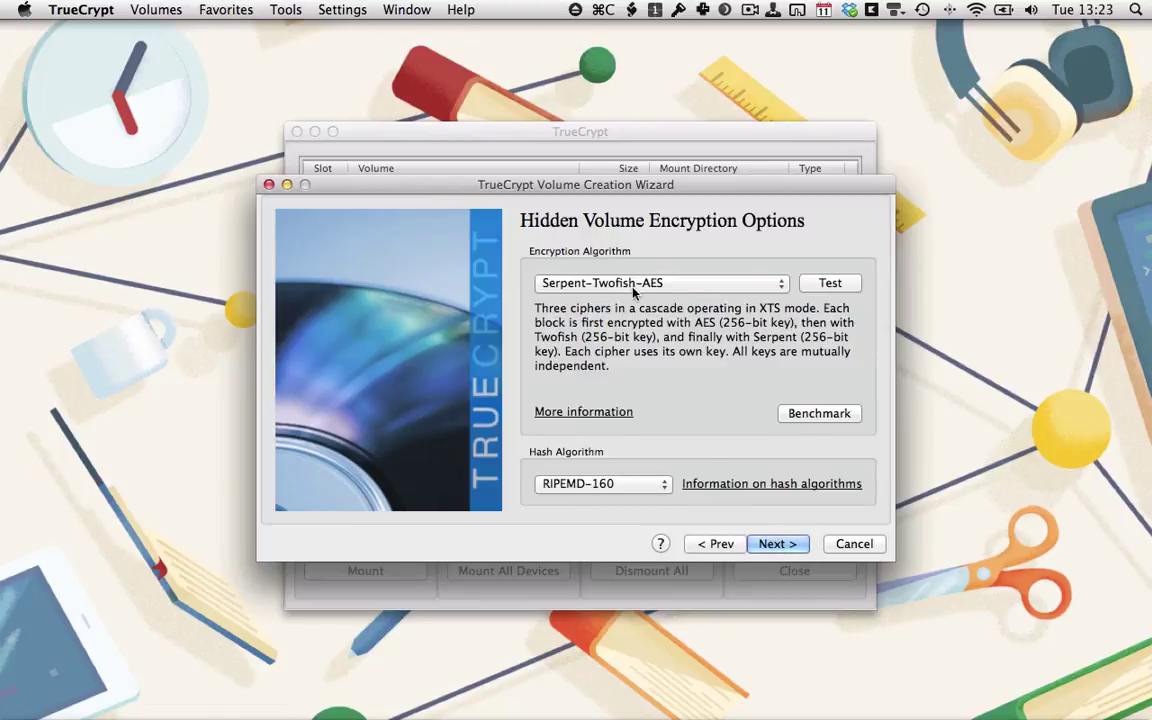
{"action": "left_click", "coordinate": [777, 543]}
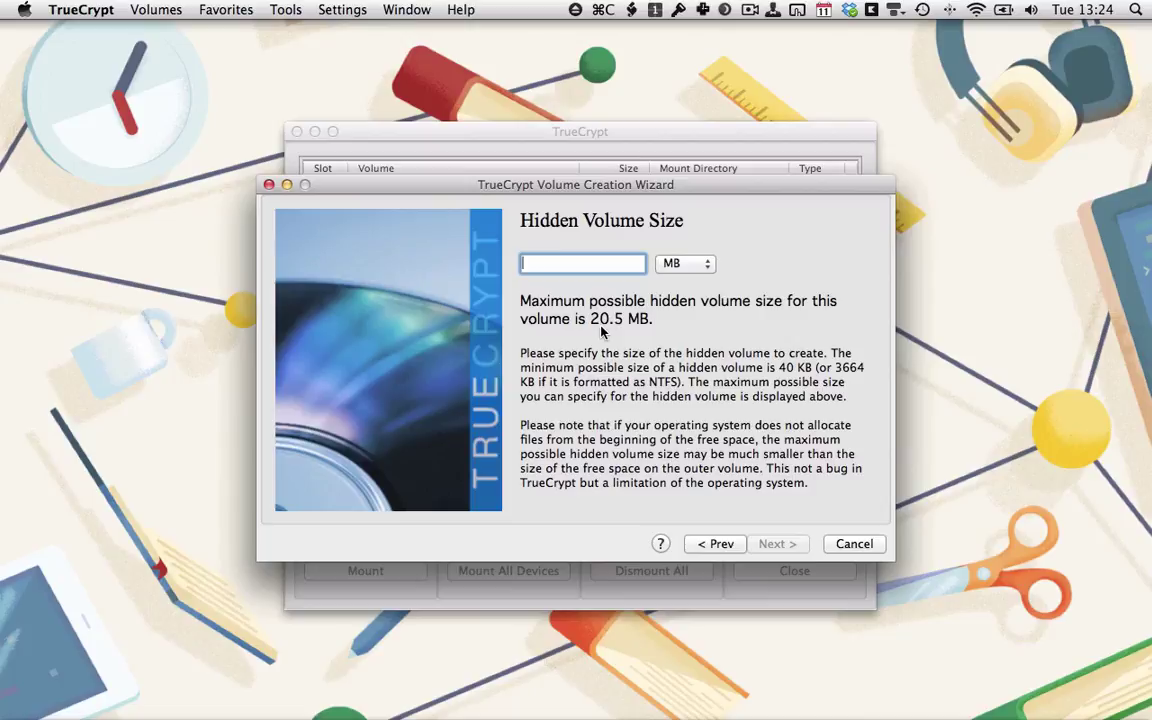
{"action": "type", "text": "10"}
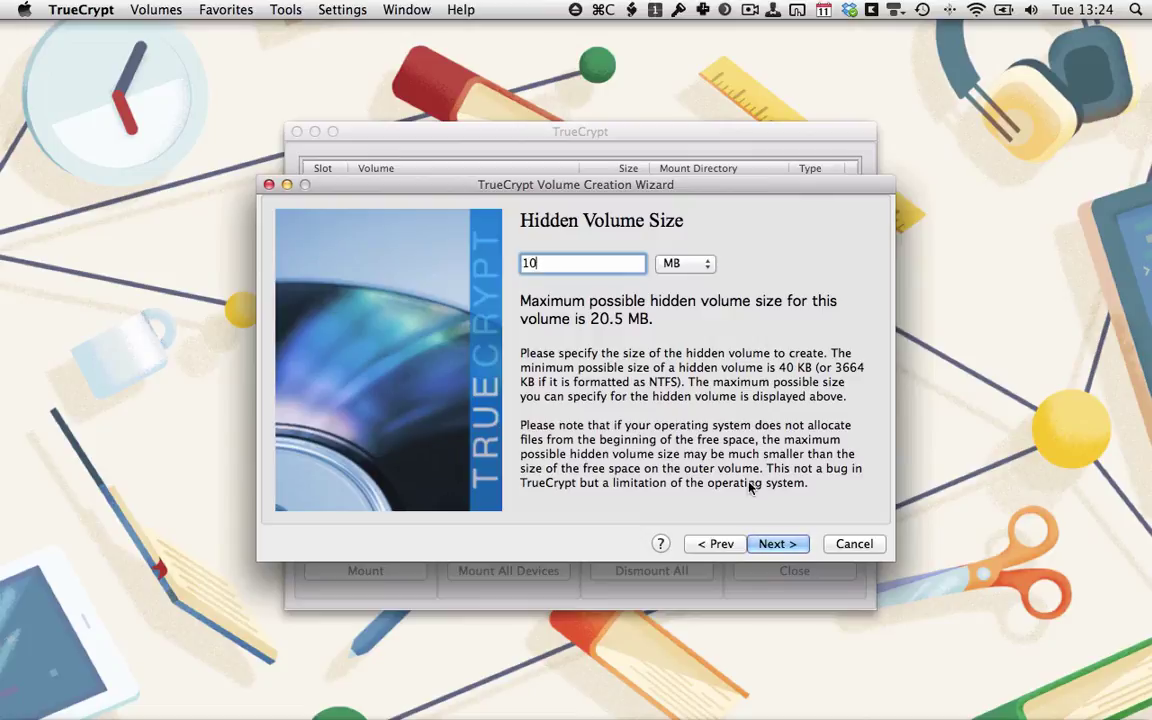
{"action": "left_click", "coordinate": [786, 545]}
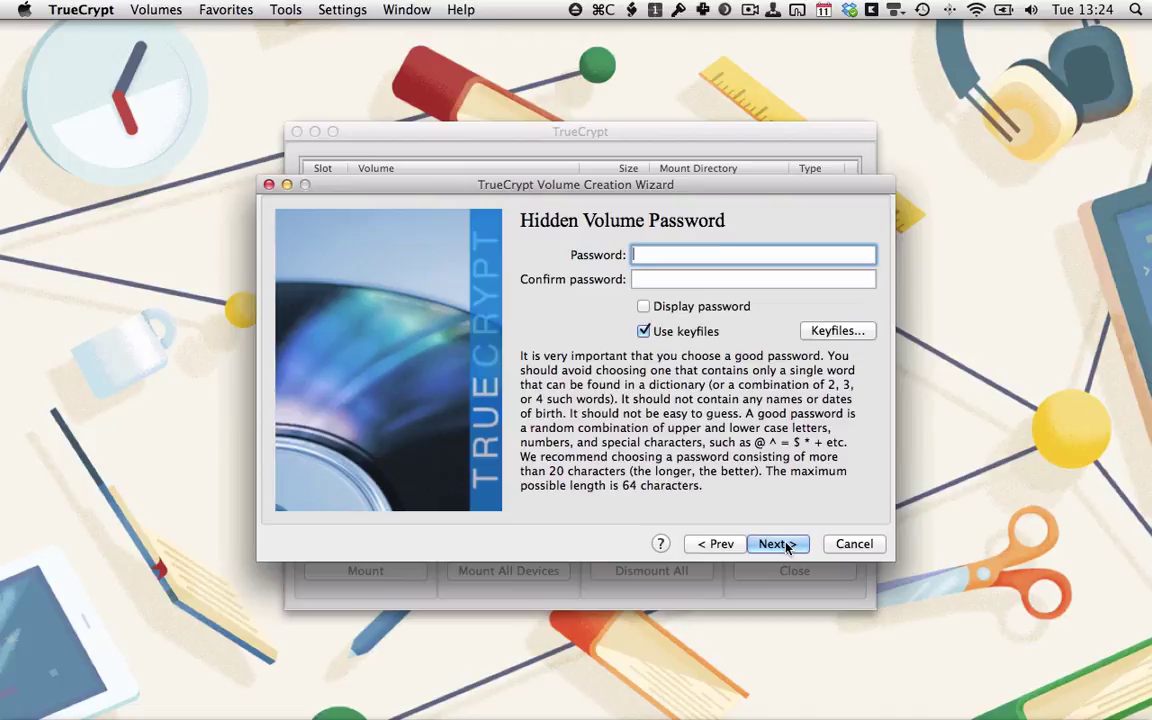
- Enter and confirm the hidden volume password, disable keyfiles, and accept the short-password warning
{"action": "type", "text": "•••••"}
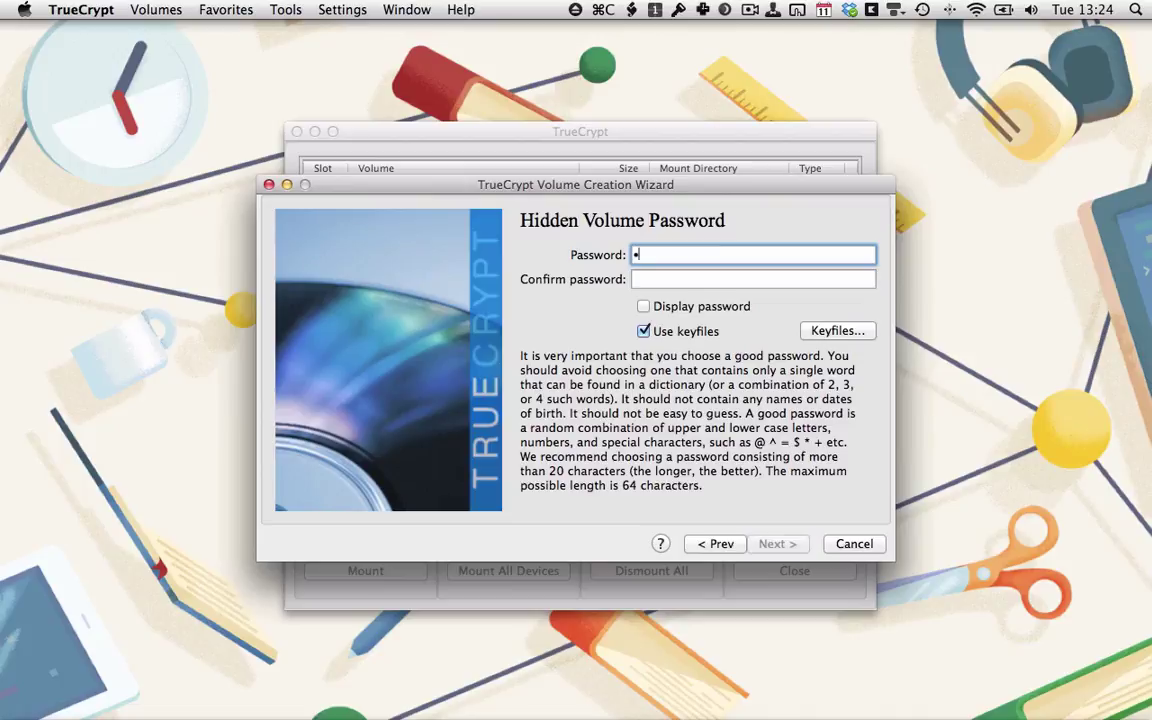
{"action": "type", "text": "•"}
{"action": "left_click", "coordinate": [753, 279]}
{"action": "type", "text": "••••••"}
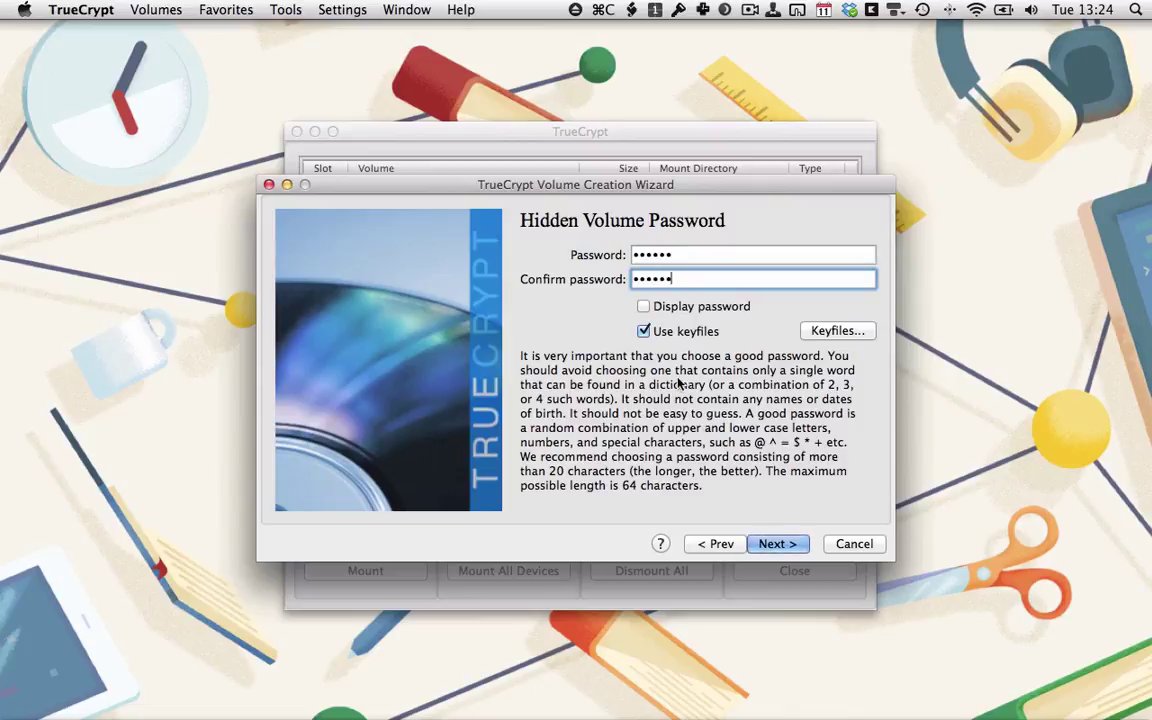
{"action": "left_click", "coordinate": [644, 332]}
{"action": "left_click", "coordinate": [775, 546]}
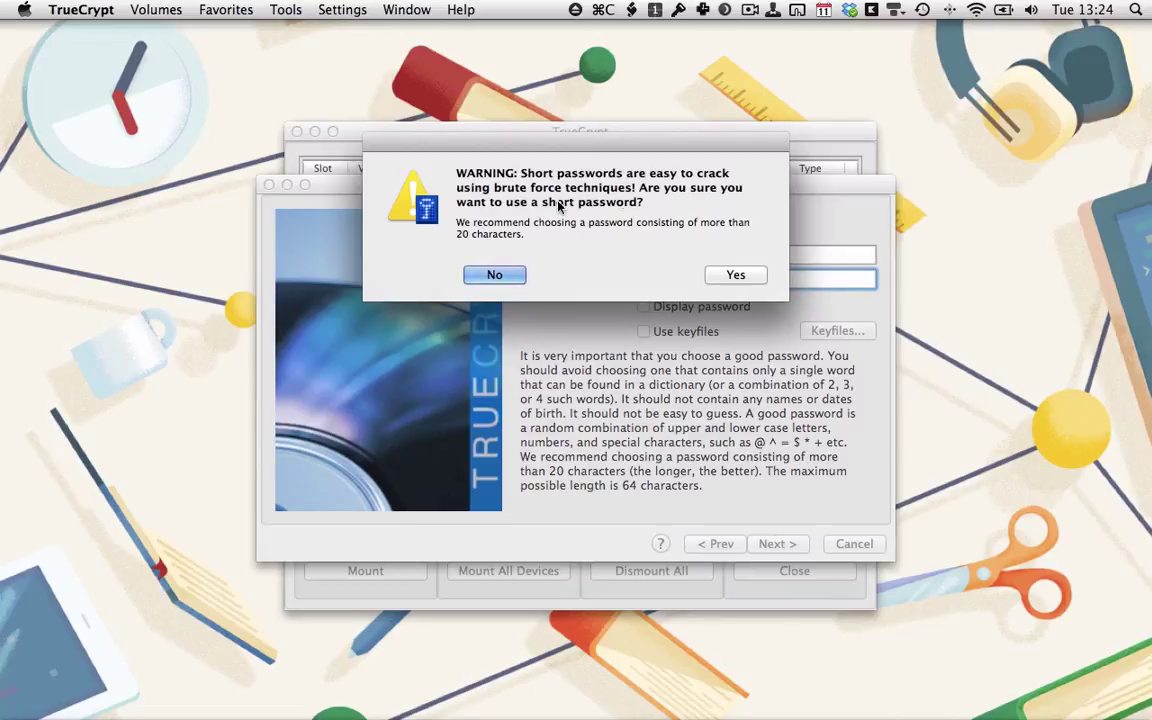
{"action": "left_click", "coordinate": [729, 274]}
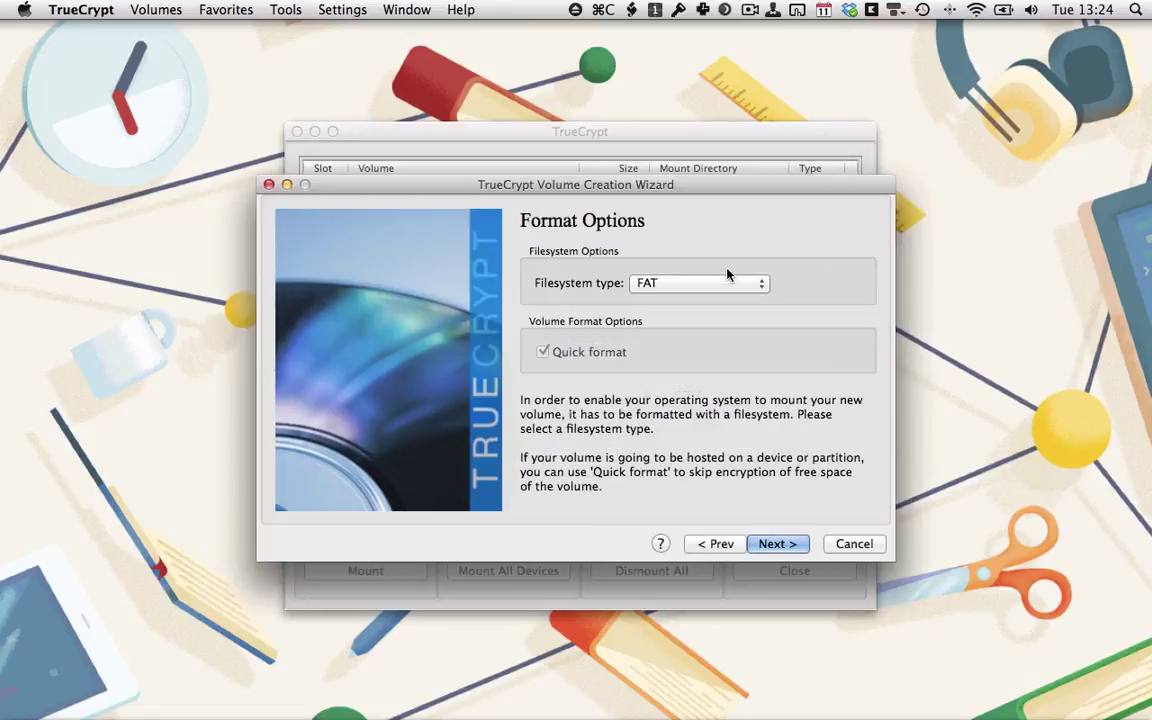
- Format the hidden volume as FAT, acknowledge the success message, and exit the wizard
{"action": "left_click", "coordinate": [778, 544]}
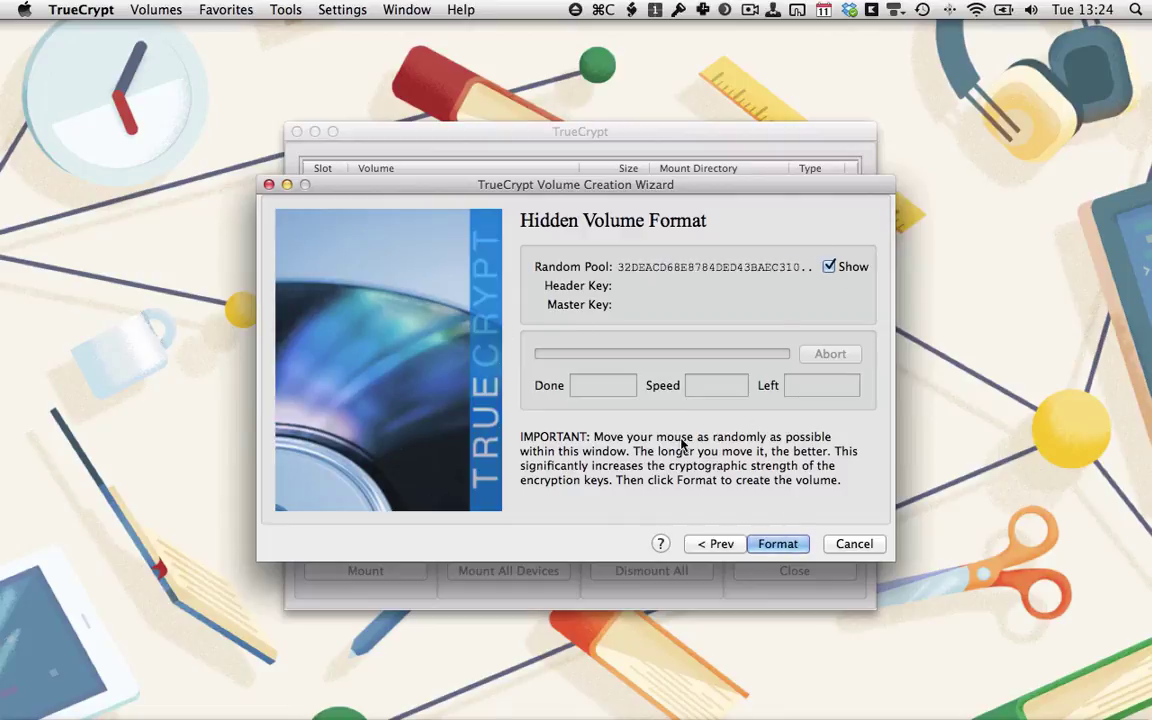
{"action": "left_click", "coordinate": [797, 544]}
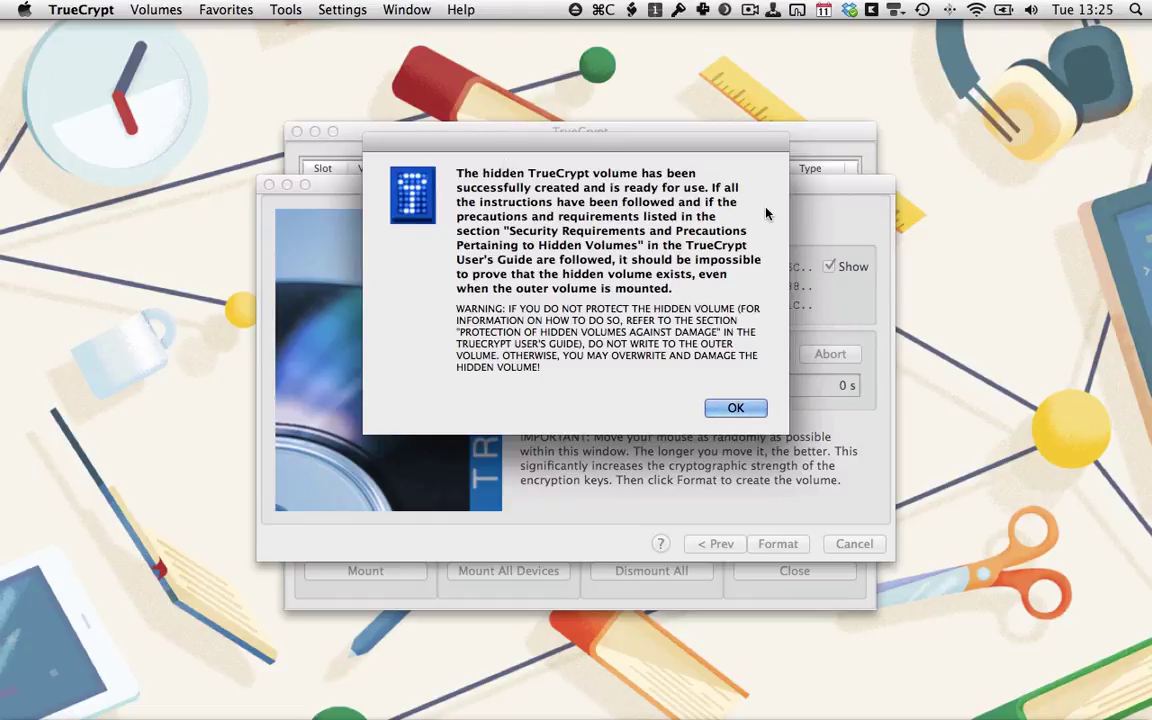
{"action": "left_click", "coordinate": [736, 410]}
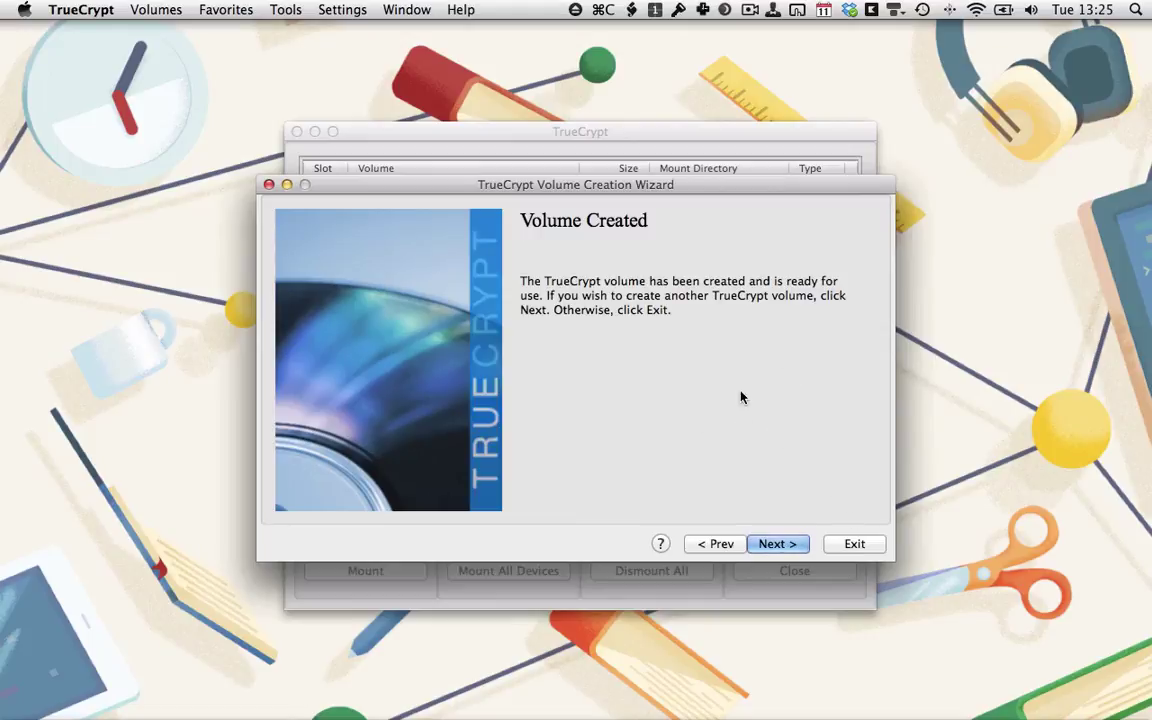
{"action": "left_click", "coordinate": [854, 544]}
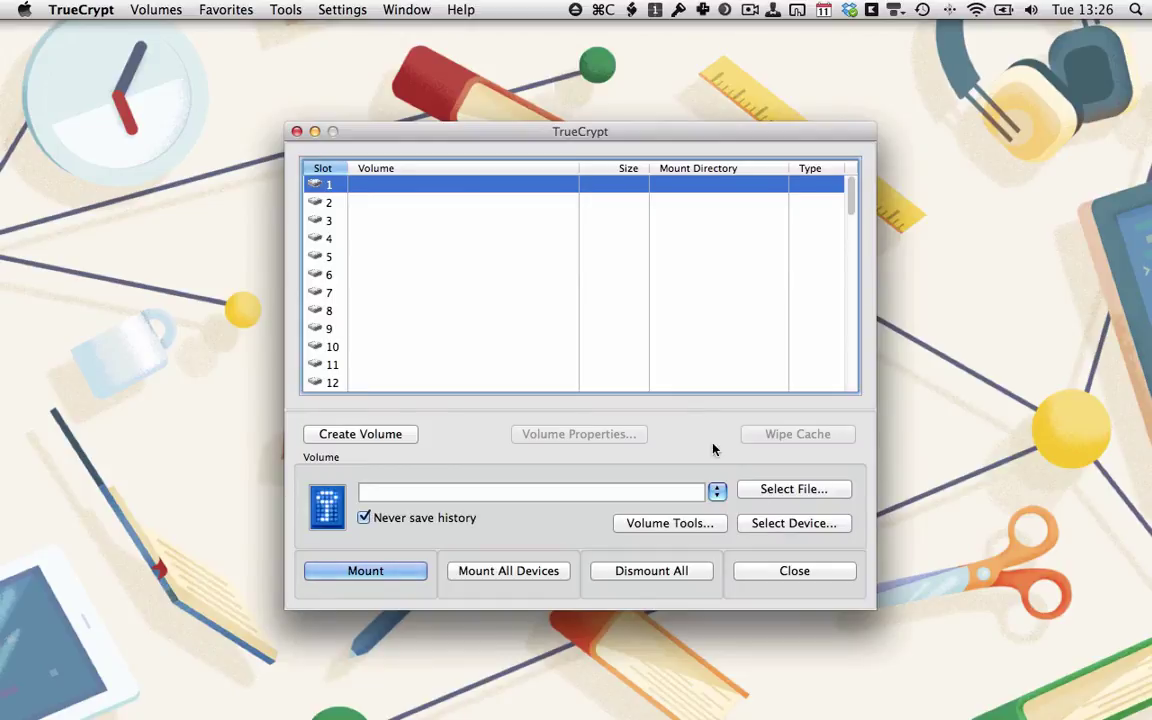
- Select 2013/2013-11-16/IMG_9176.dng as the volume file to mount
{"action": "left_click", "coordinate": [805, 493]}
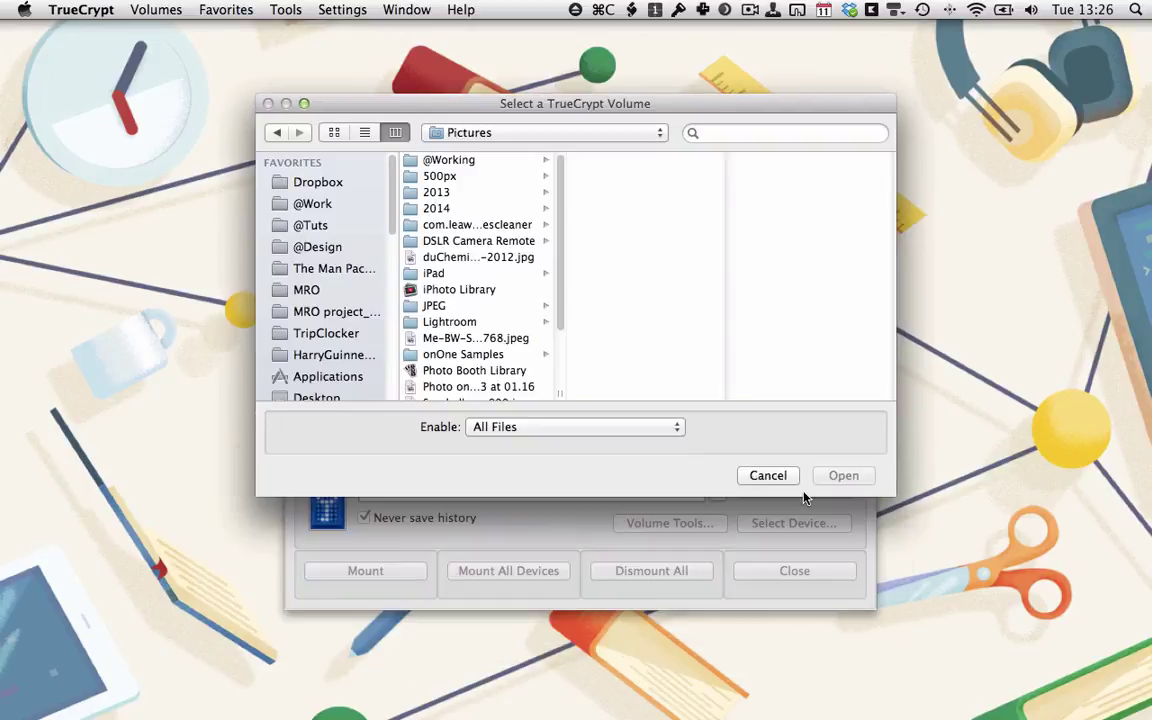
{"action": "left_click", "coordinate": [440, 192]}
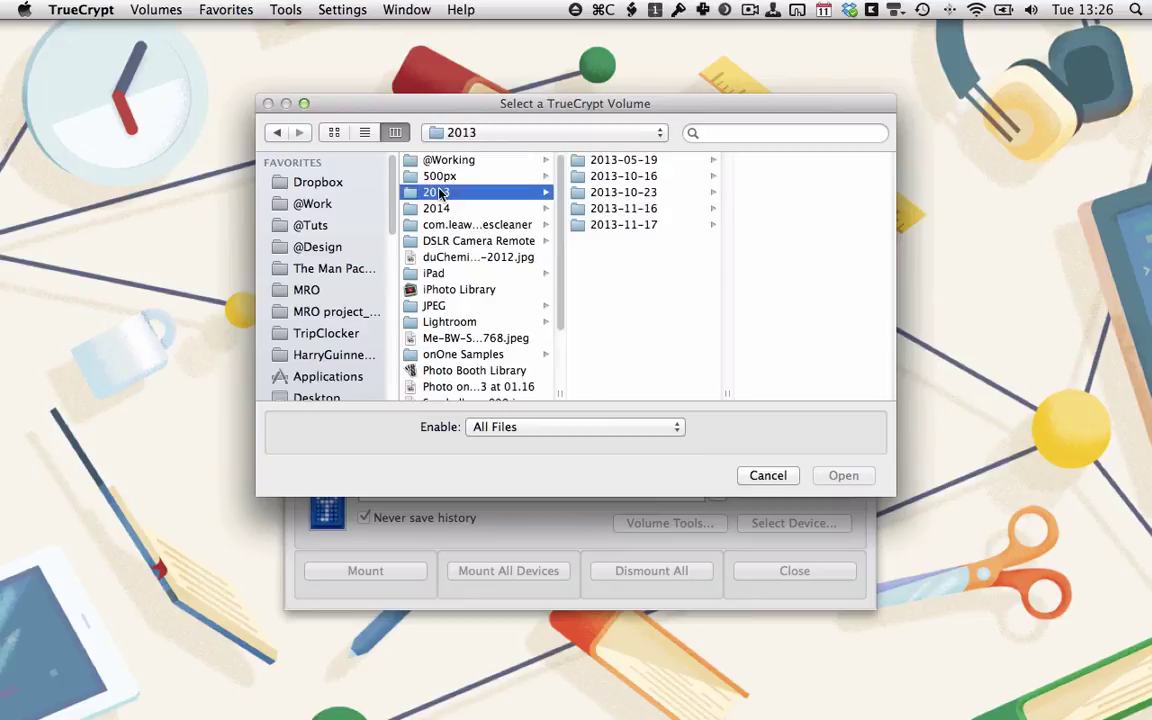
{"action": "left_click", "coordinate": [650, 207]}
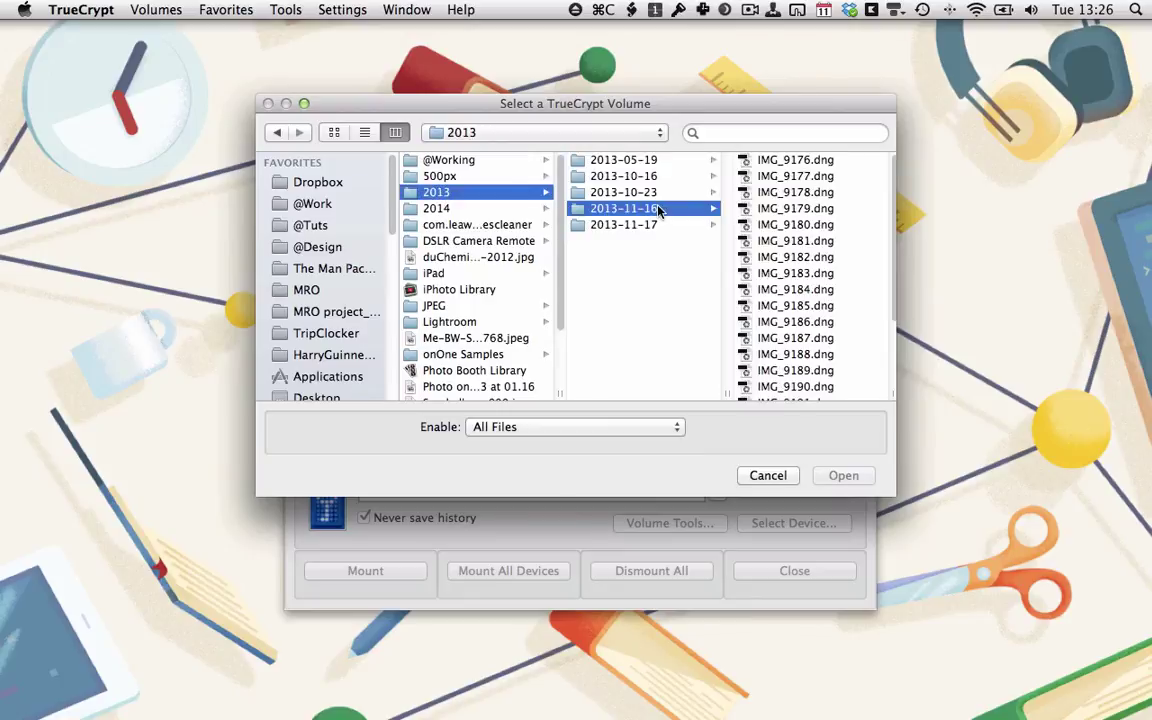
{"action": "left_click", "coordinate": [785, 163]}
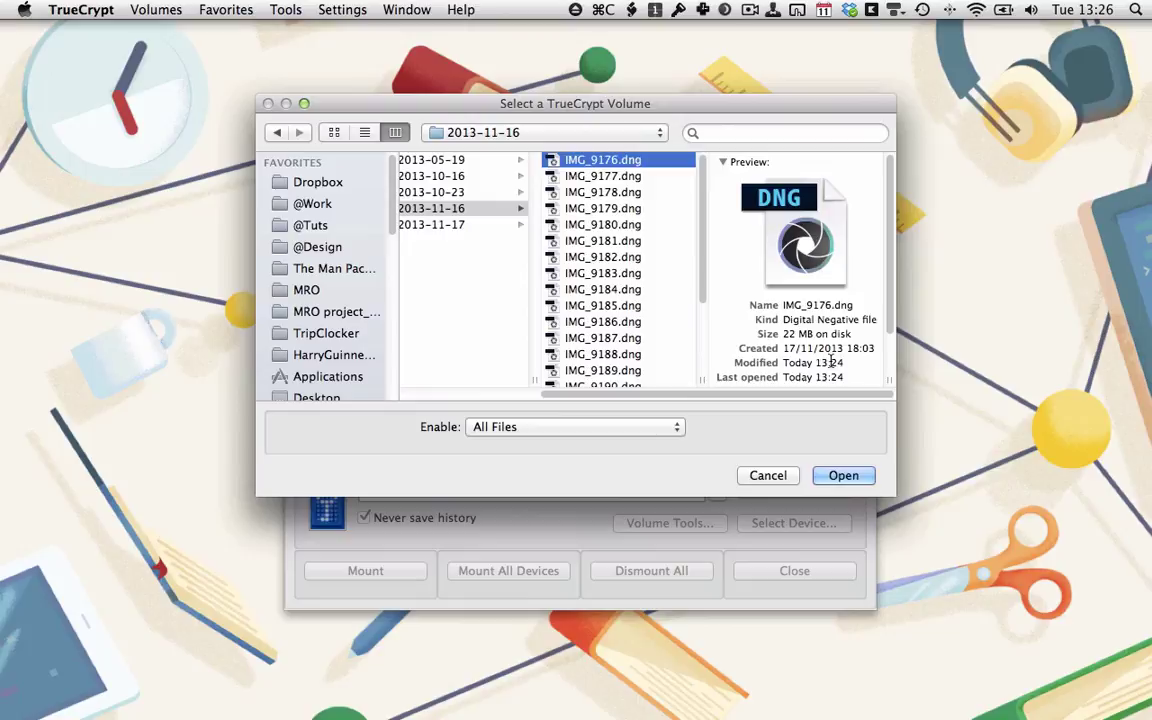
{"action": "left_click", "coordinate": [851, 474]}
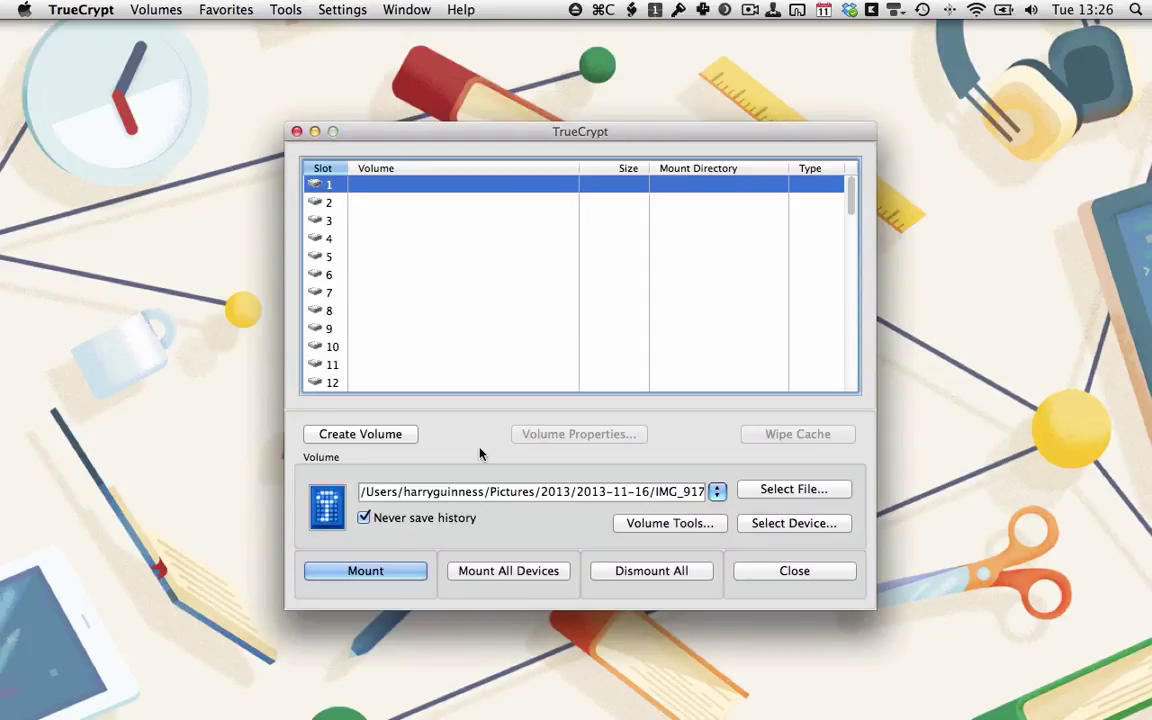
- Mount it with the outer volume password plus keyfile 2013-11-17/IMG_9198.dng
{"action": "left_click", "coordinate": [345, 570]}
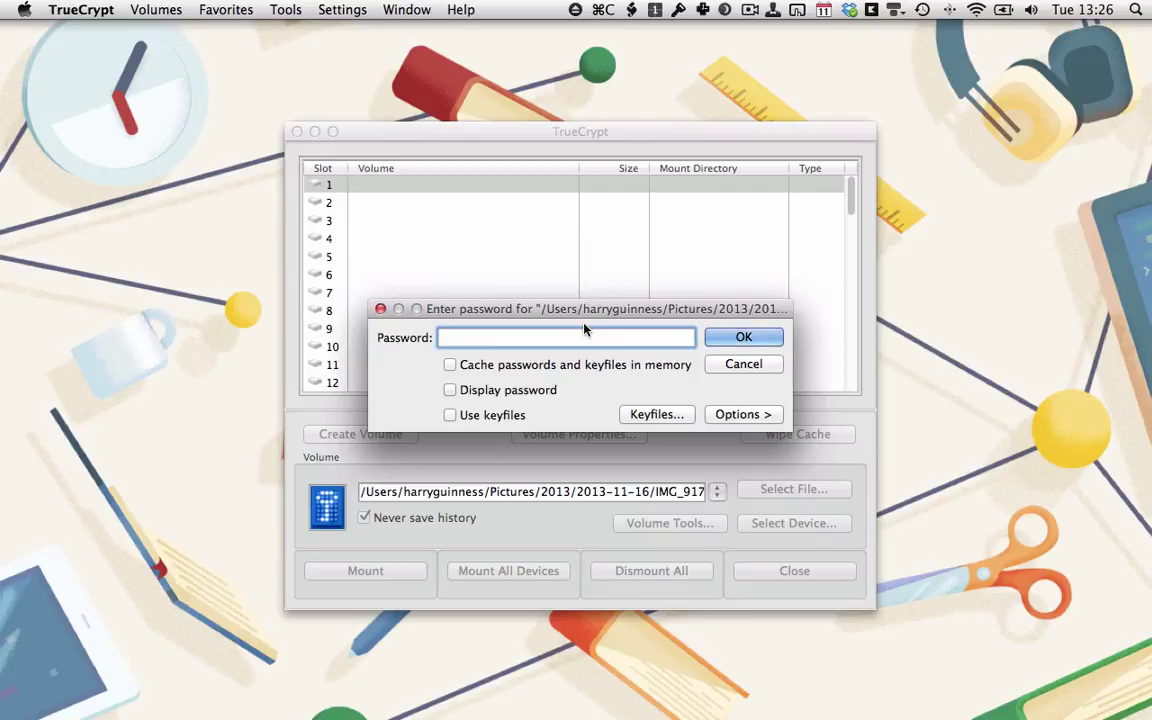
{"action": "type", "text": "••••••"}
{"action": "left_click", "coordinate": [648, 413]}
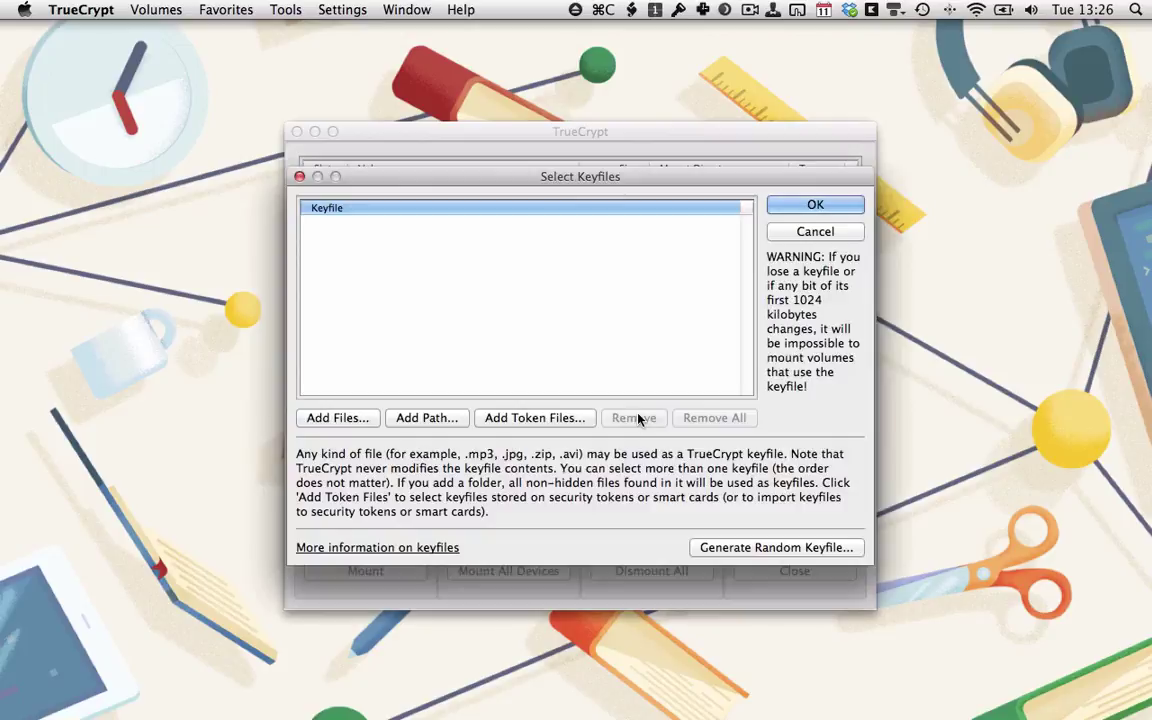
{"action": "left_click", "coordinate": [337, 422]}
{"action": "left_click", "coordinate": [447, 195]}
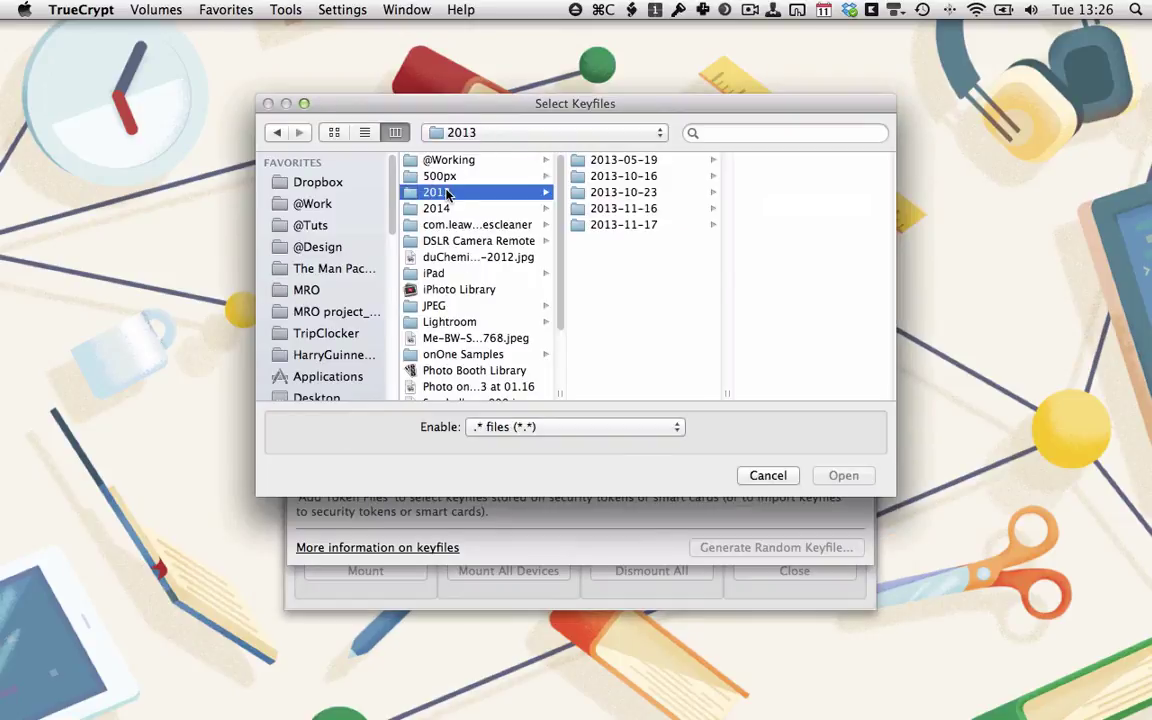
{"action": "left_click", "coordinate": [650, 225]}
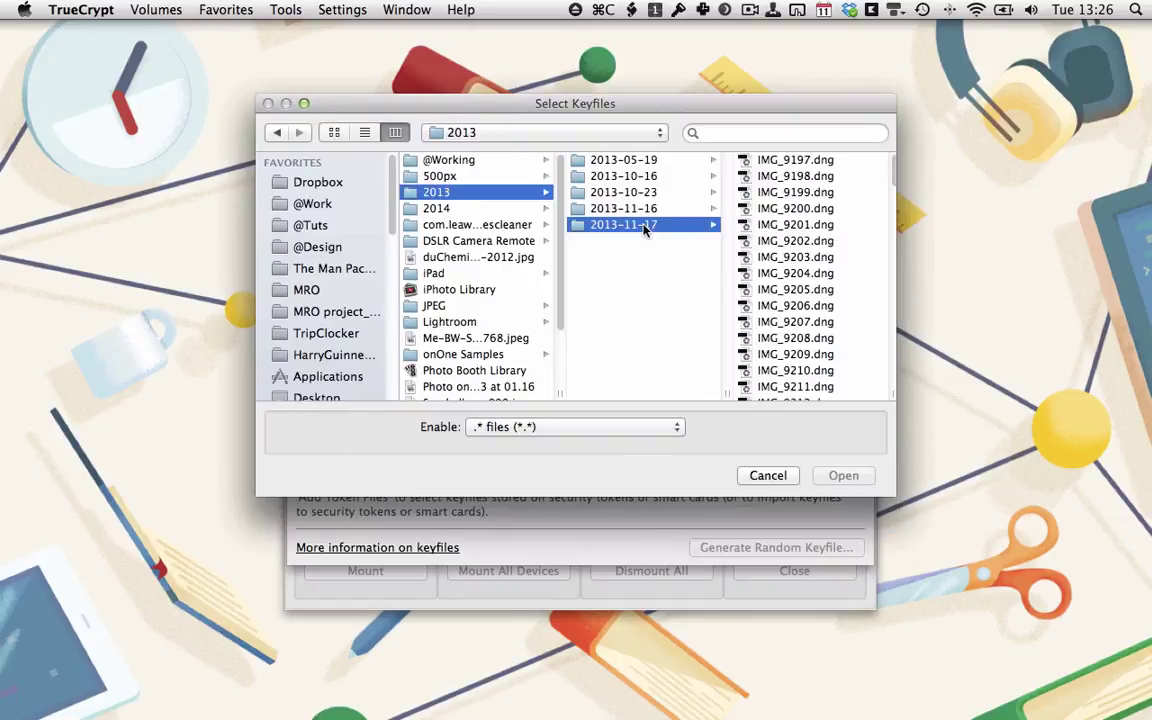
{"action": "left_click", "coordinate": [800, 176]}
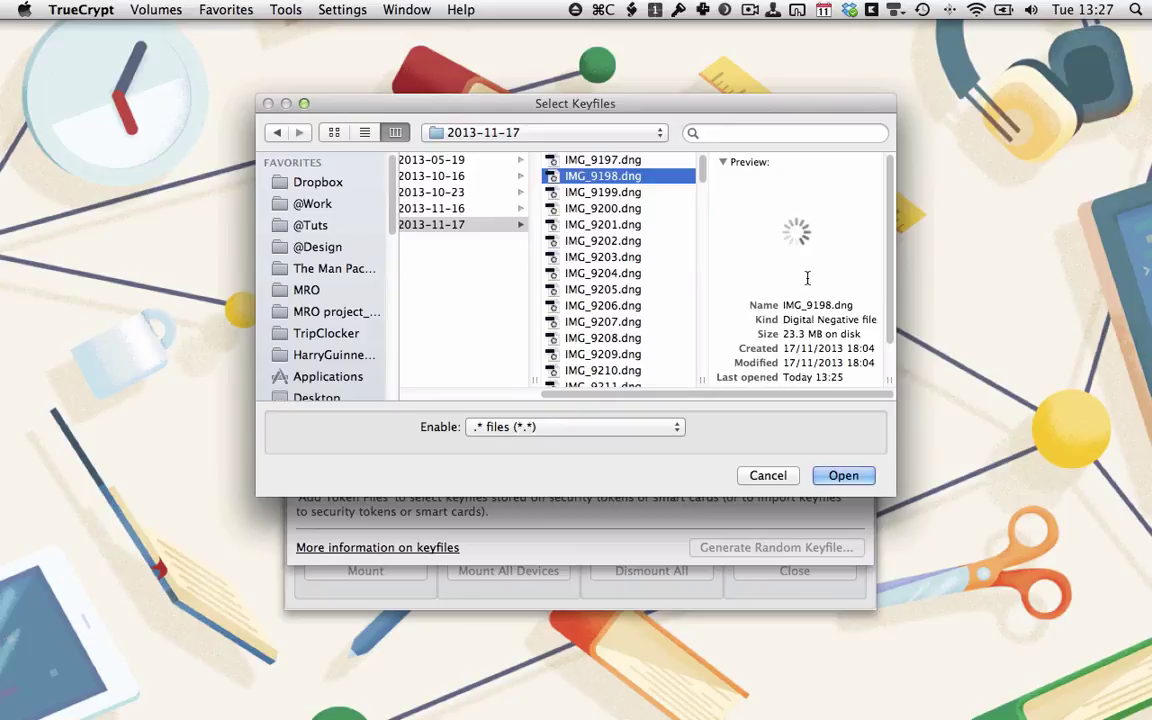
{"action": "key", "text": "Escape"}
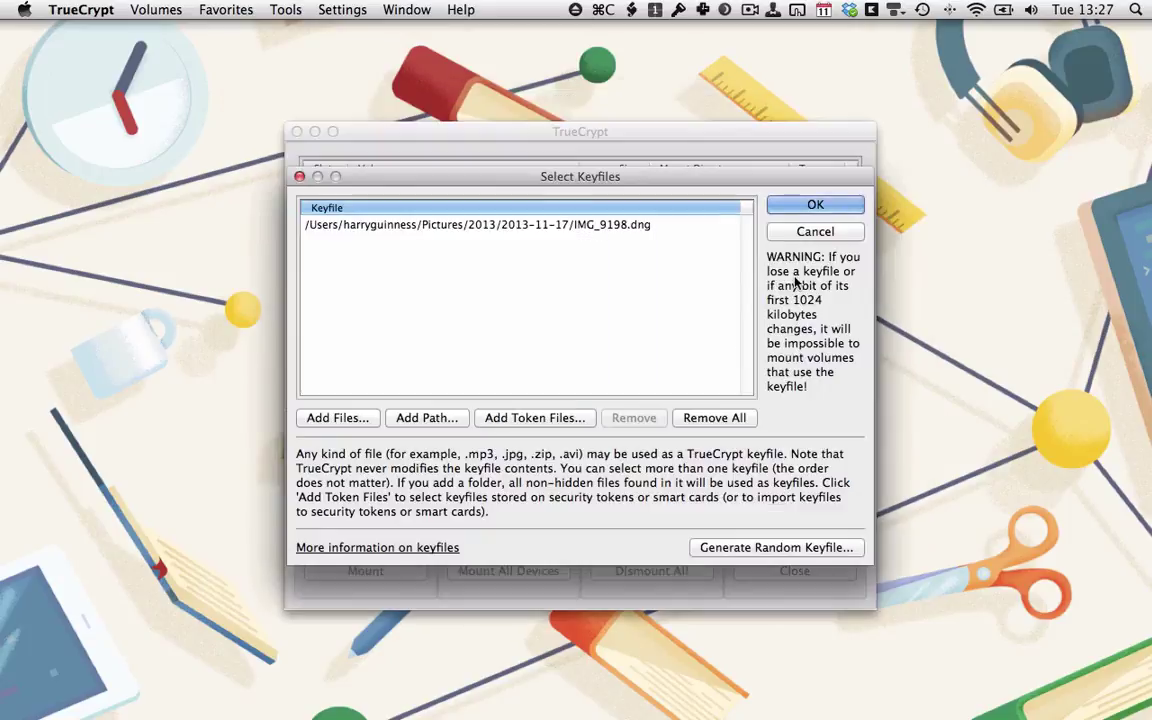
{"action": "left_click", "coordinate": [812, 207]}
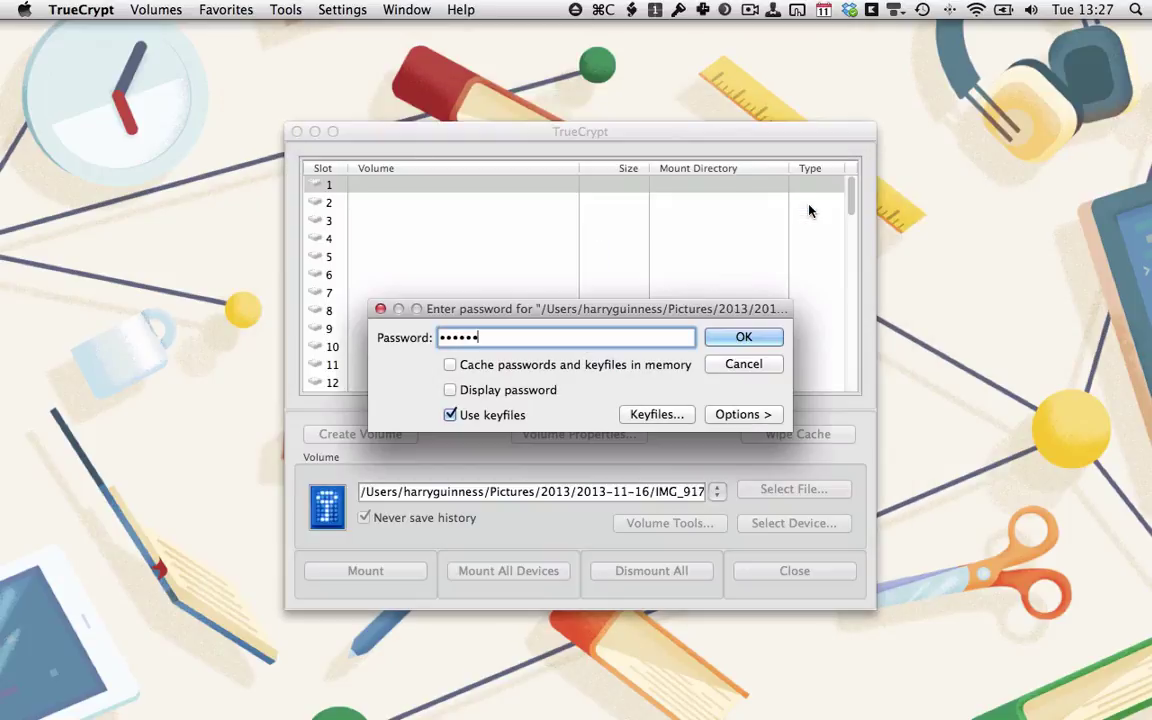
{"action": "left_click", "coordinate": [738, 336]}
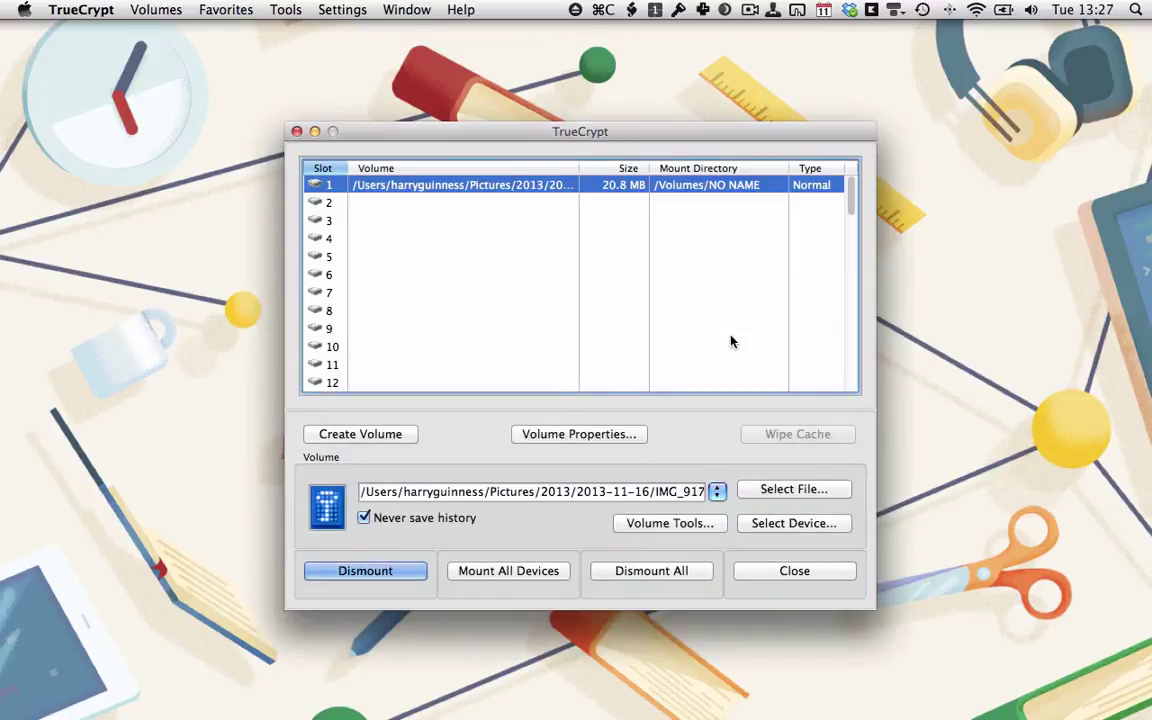
- Dismount the outer volume and remount IMG_9176.dng using the hidden volume's password
{"action": "left_click", "coordinate": [364, 569]}
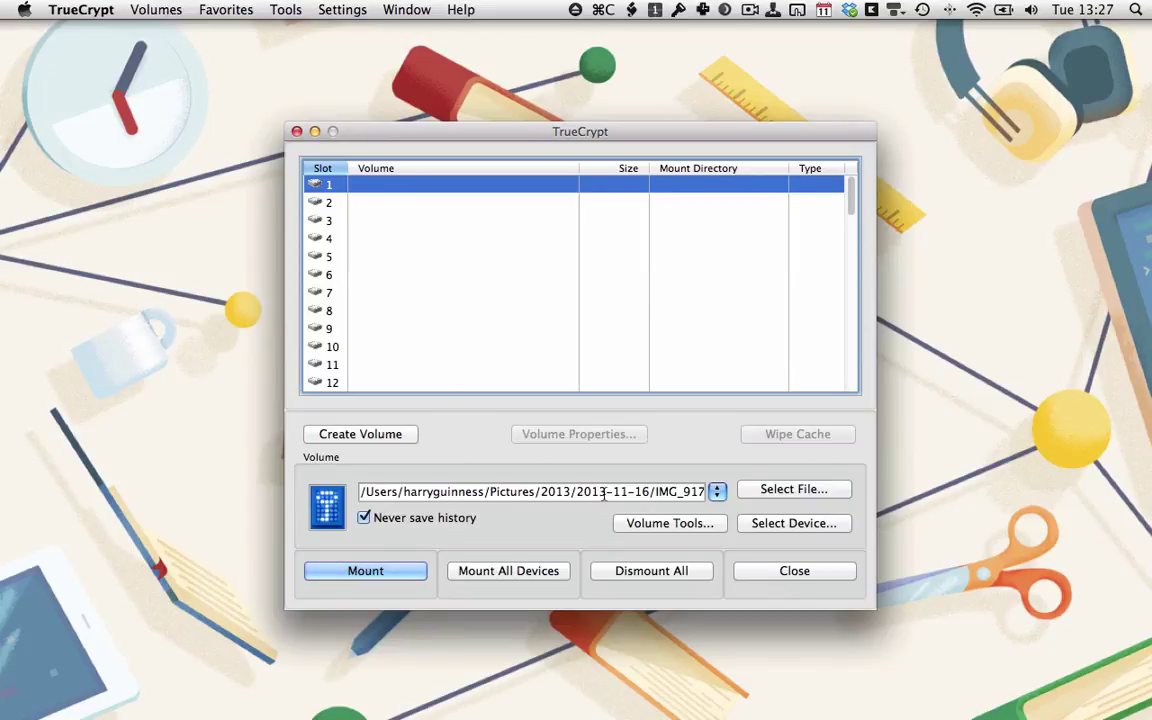
{"action": "left_click", "coordinate": [366, 571]}
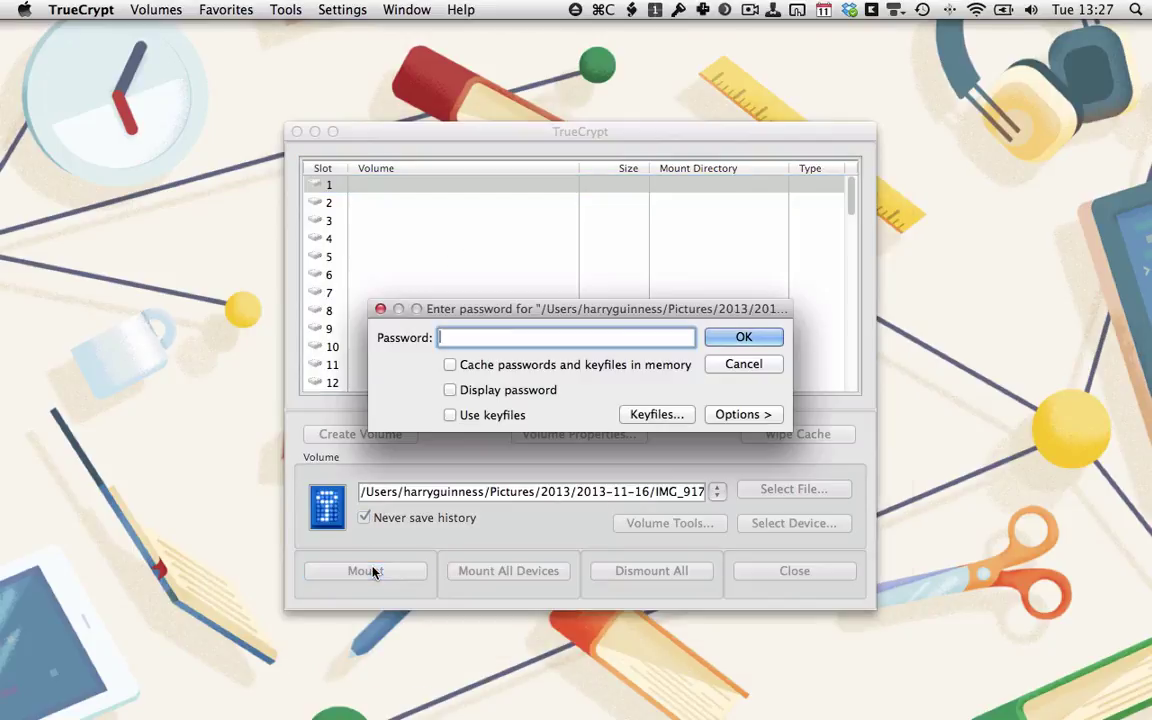
{"action": "type", "text": "aaaaaa"}
{"action": "left_click", "coordinate": [743, 337]}
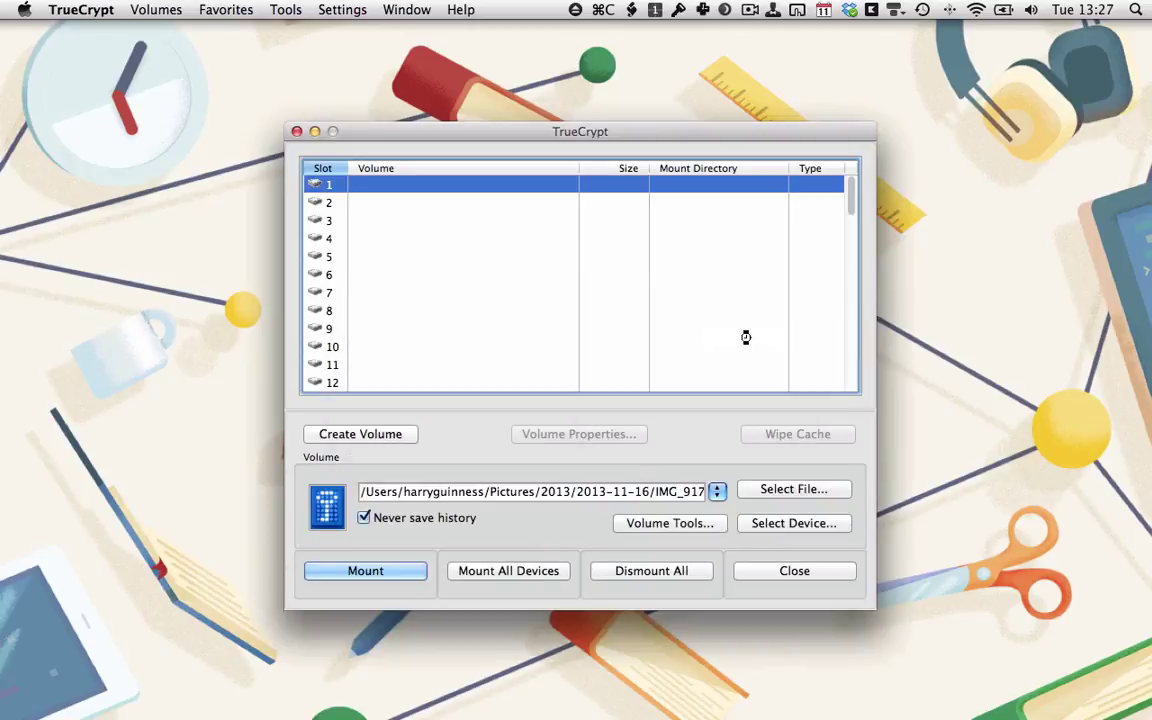